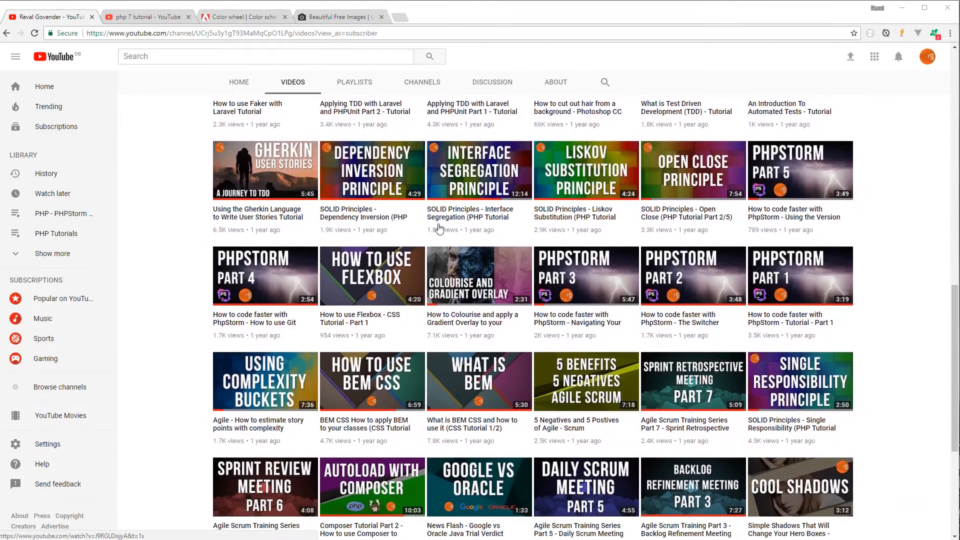
Step: Browse the channel's uploaded video thumbnails
scroll(439, 228, down, 2)
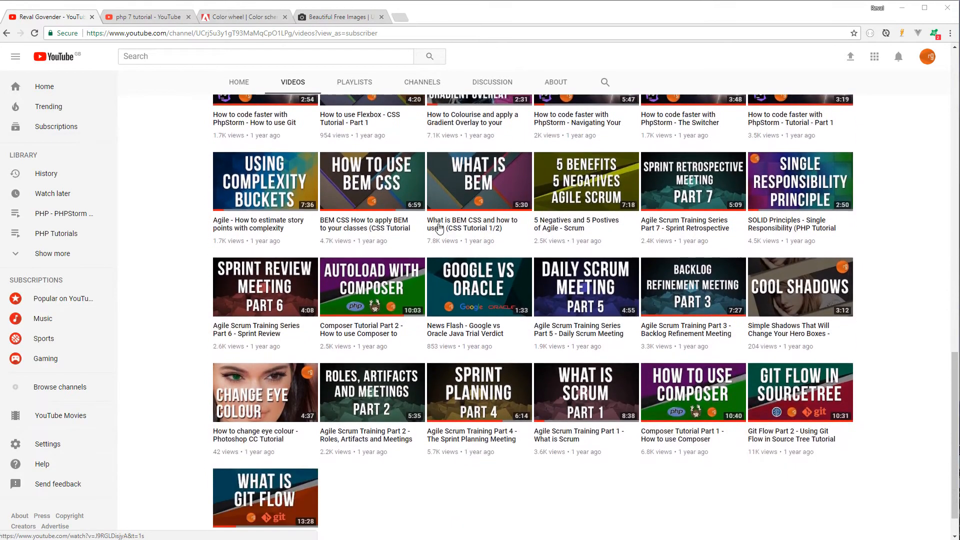
scroll(439, 228, up, 3)
scroll(439, 229, up, 12)
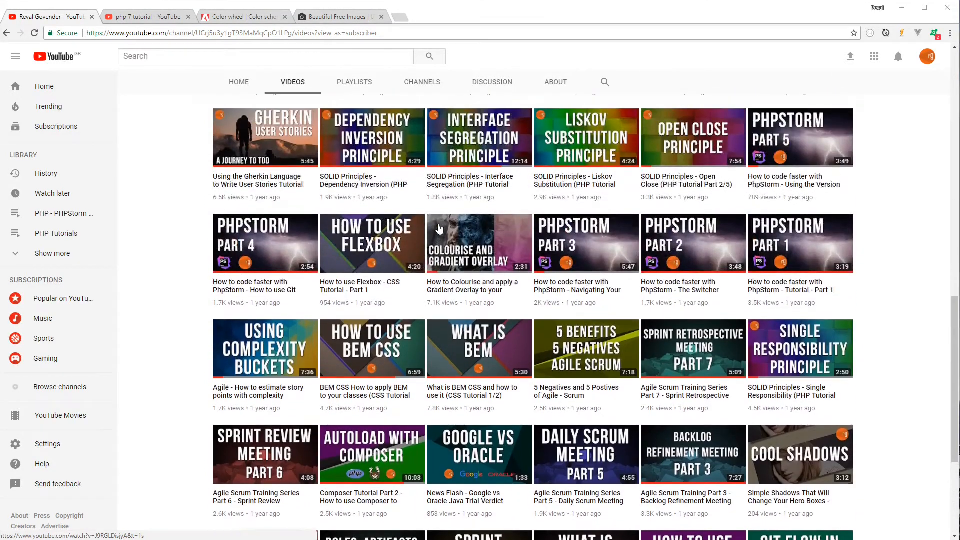
scroll(559, 254, down, 4)
scroll(558, 254, down, 3)
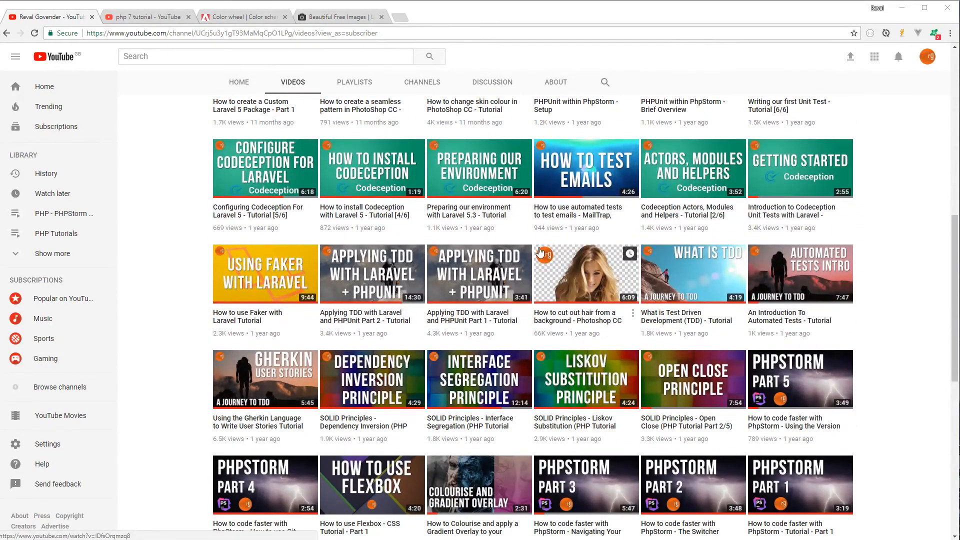
scroll(465, 243, up, 3)
scroll(465, 244, up, 6)
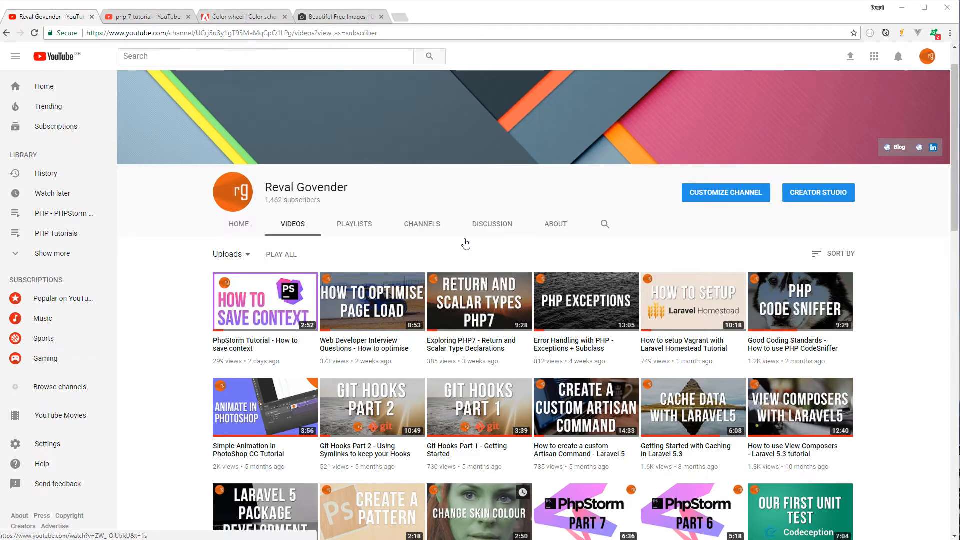
Step: Browse the search results for php 7 tutorial videos and their thumbnails
click(149, 19)
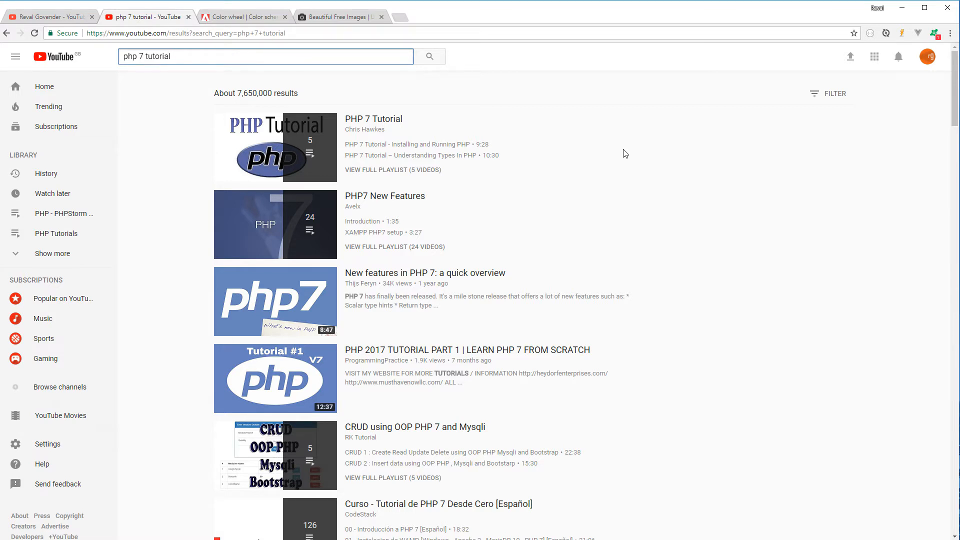
scroll(607, 247, down, 6)
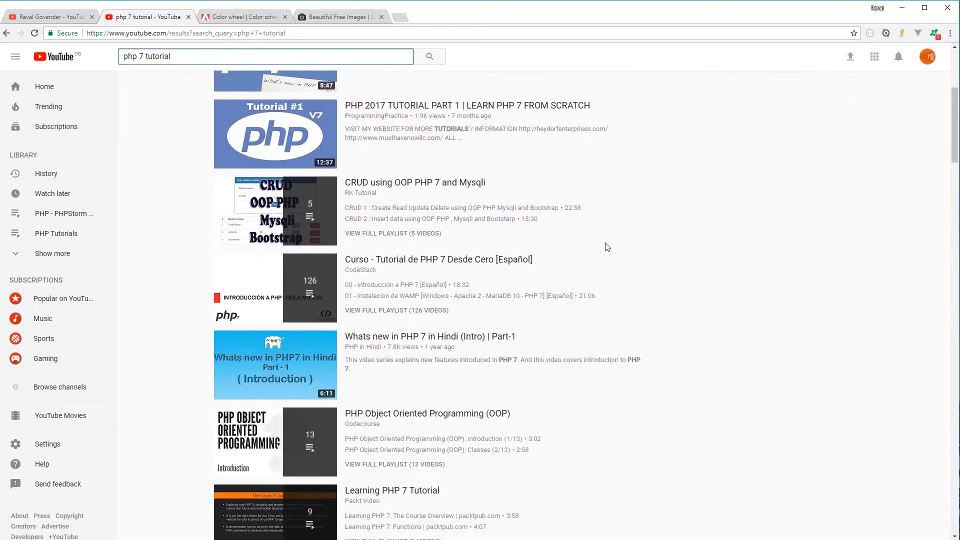
scroll(608, 247, down, 5)
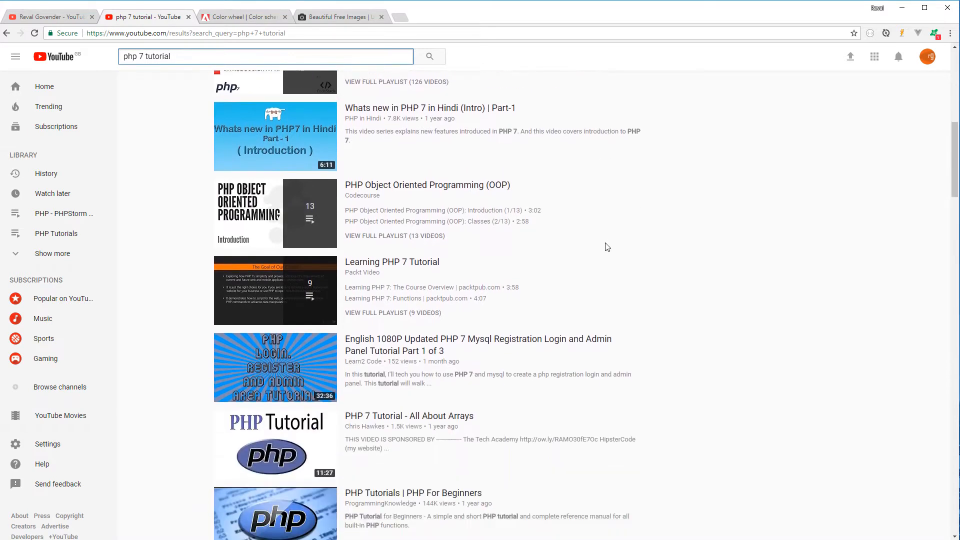
scroll(608, 247, down, 7)
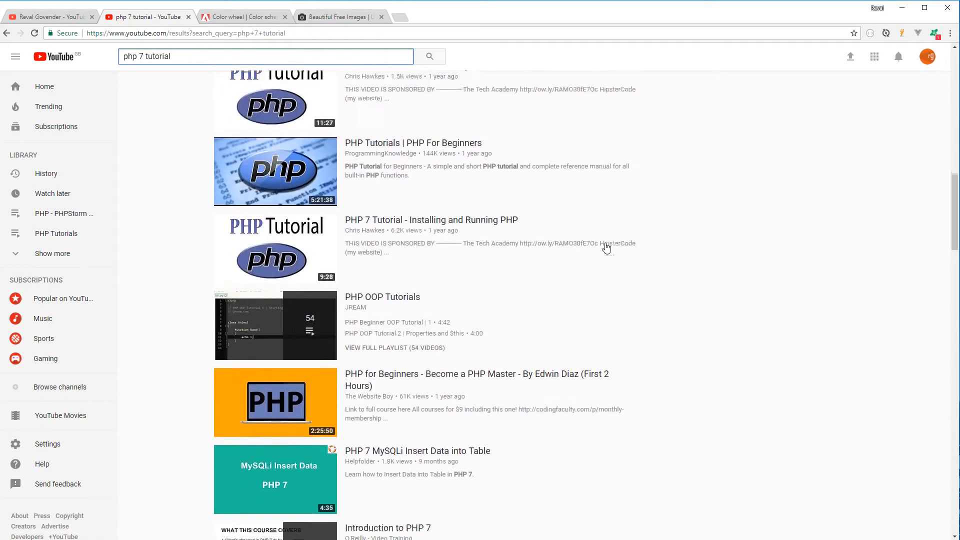
scroll(606, 247, down, 9)
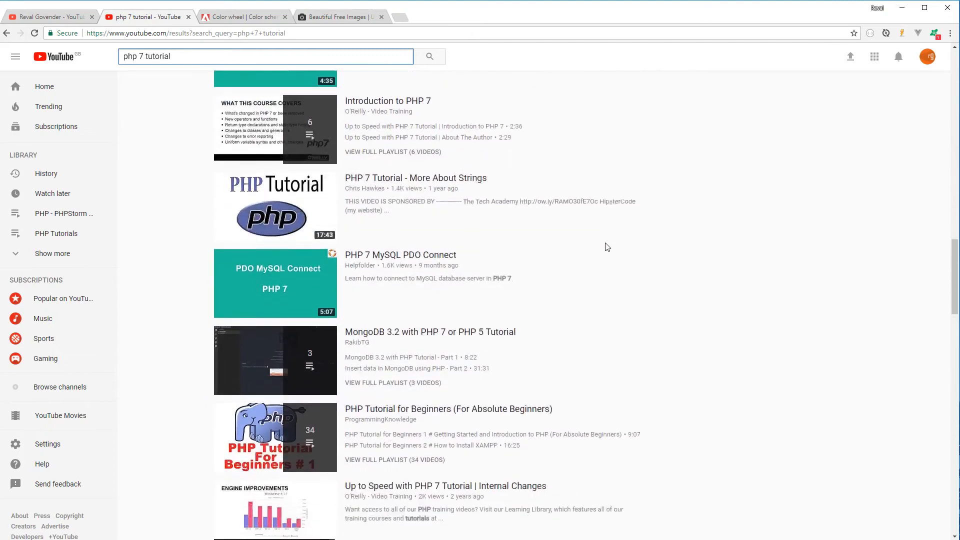
scroll(607, 247, down, 4)
scroll(607, 247, up, 20)
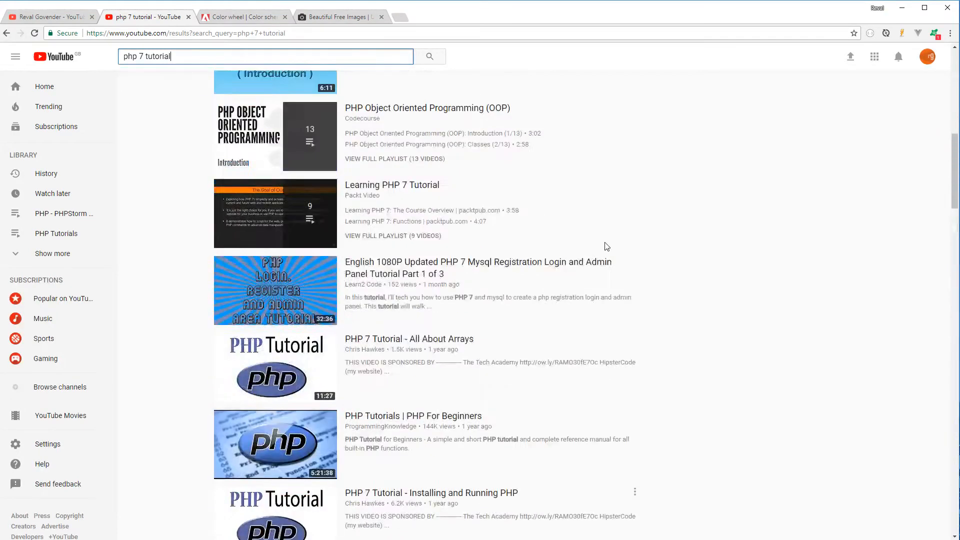
scroll(471, 255, down, 5)
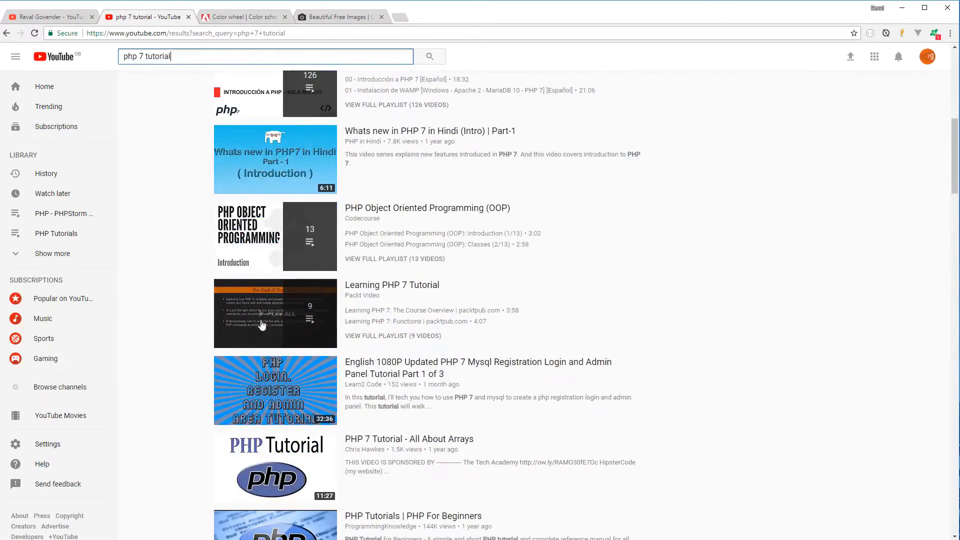
scroll(344, 270, down, 9)
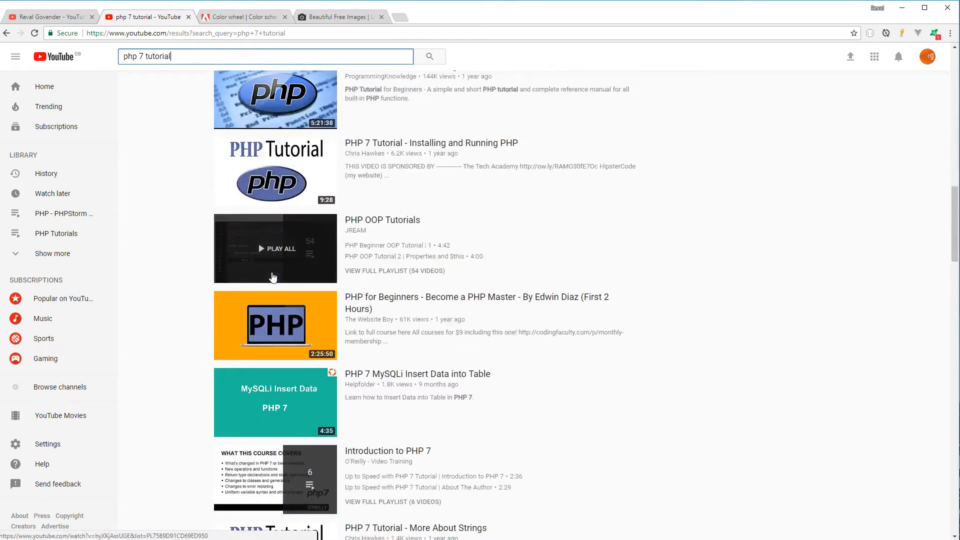
scroll(344, 270, down, 2)
scroll(344, 271, up, 20)
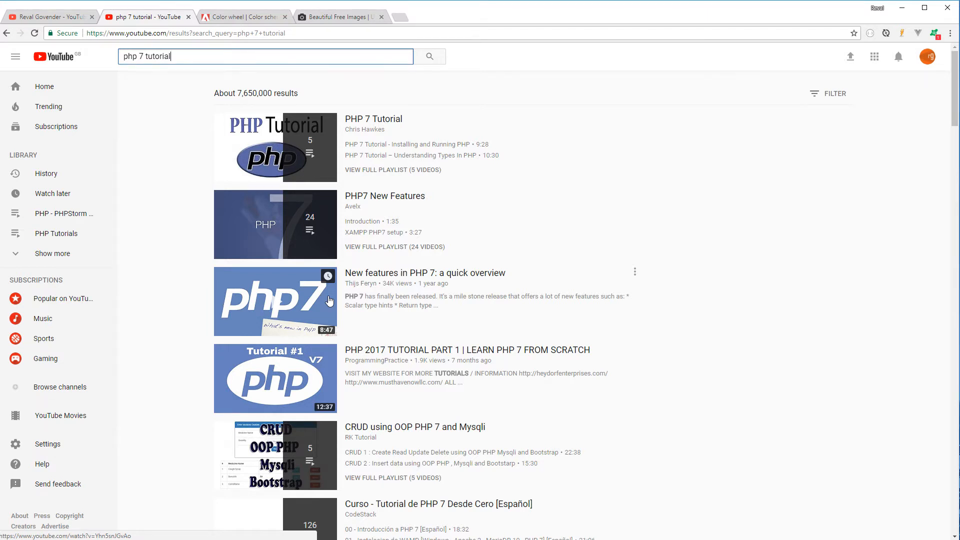
click(216, 17)
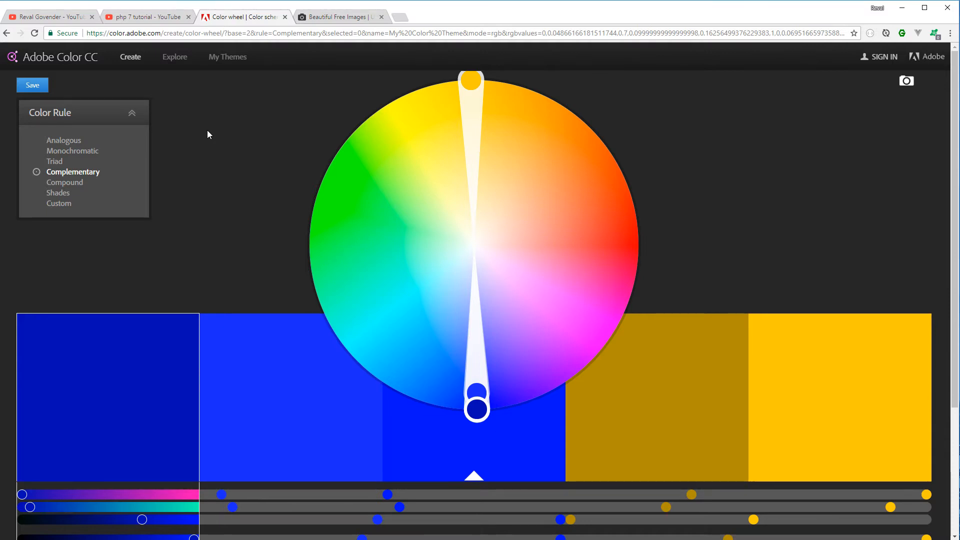
click(55, 161)
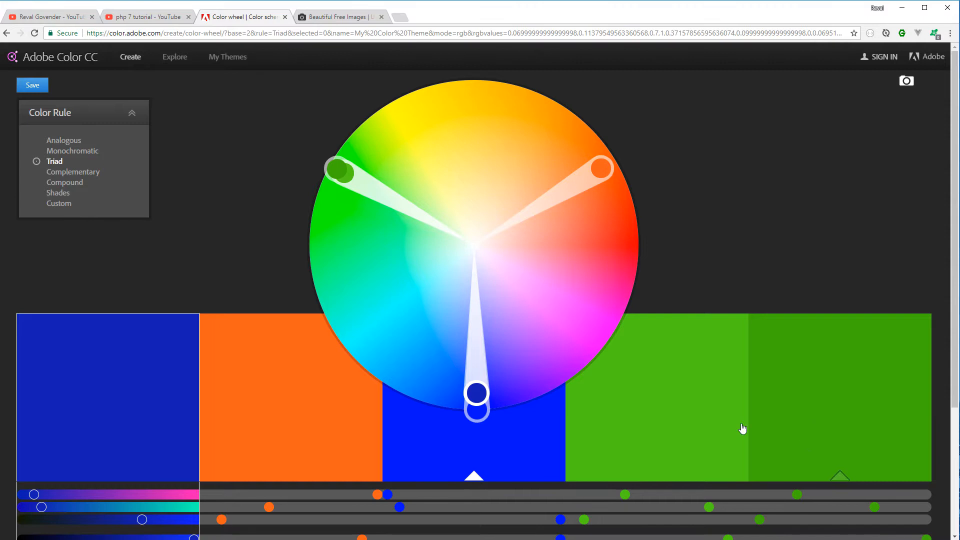
click(60, 172)
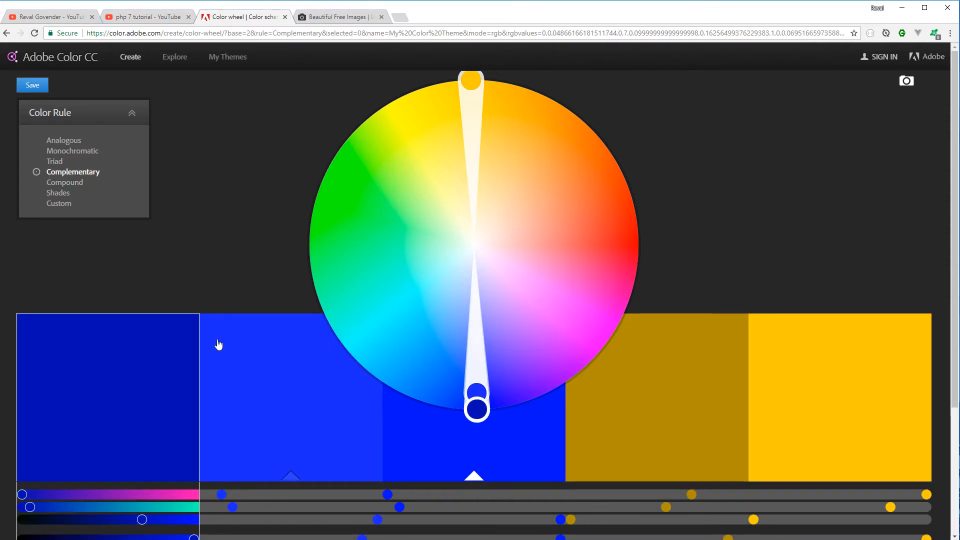
Step: Drag the base colour handle inward on the colour wheel and switch the colour rule to Triad
click(477, 390)
drag(477, 388, 472, 356)
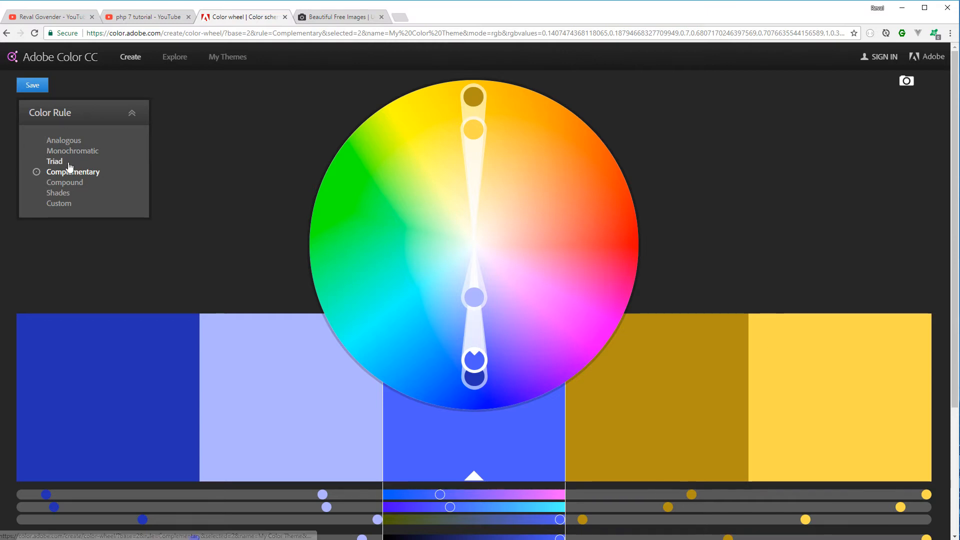
click(54, 161)
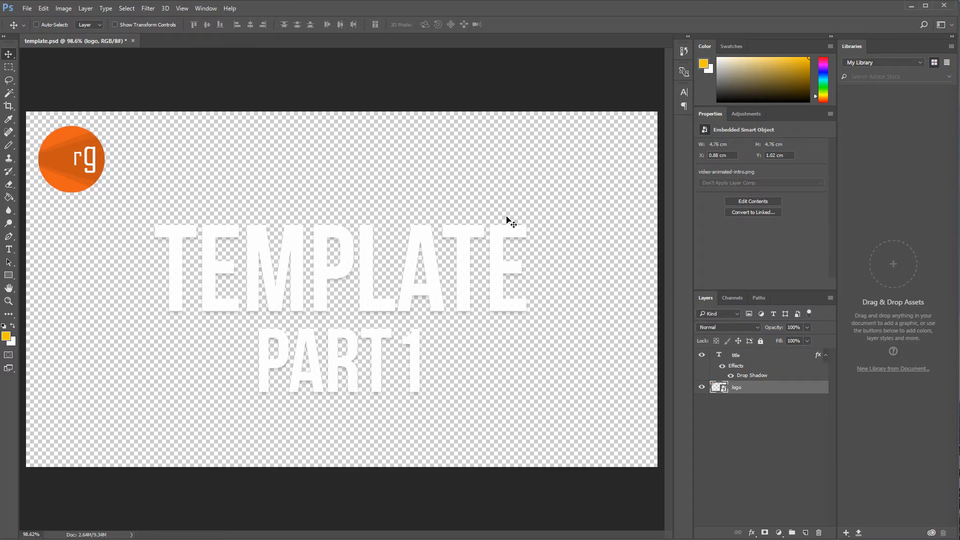
Step: Check the template's canvas size in pixels in the Canvas Size dialog
click(43, 9)
mouse_move(64, 8)
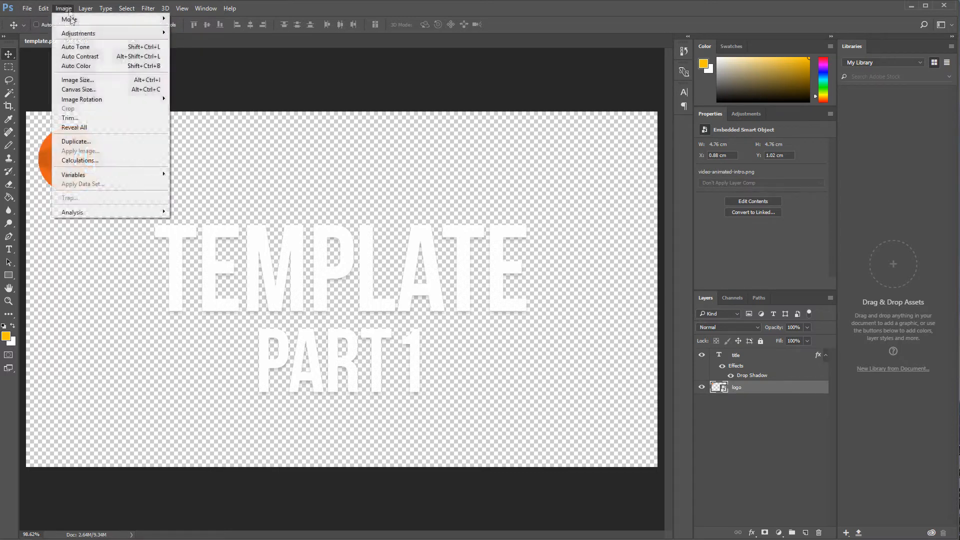
click(85, 90)
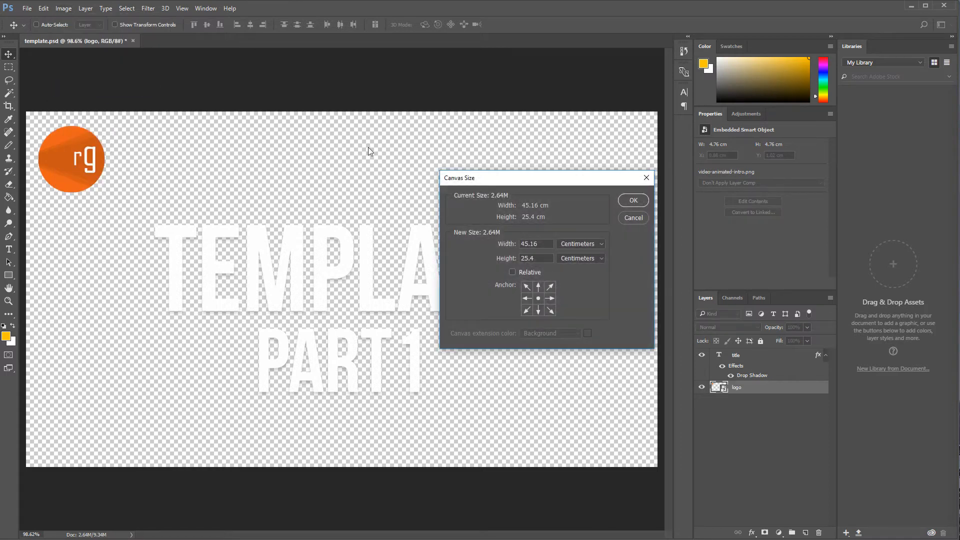
click(575, 244)
click(580, 260)
click(581, 258)
click(580, 218)
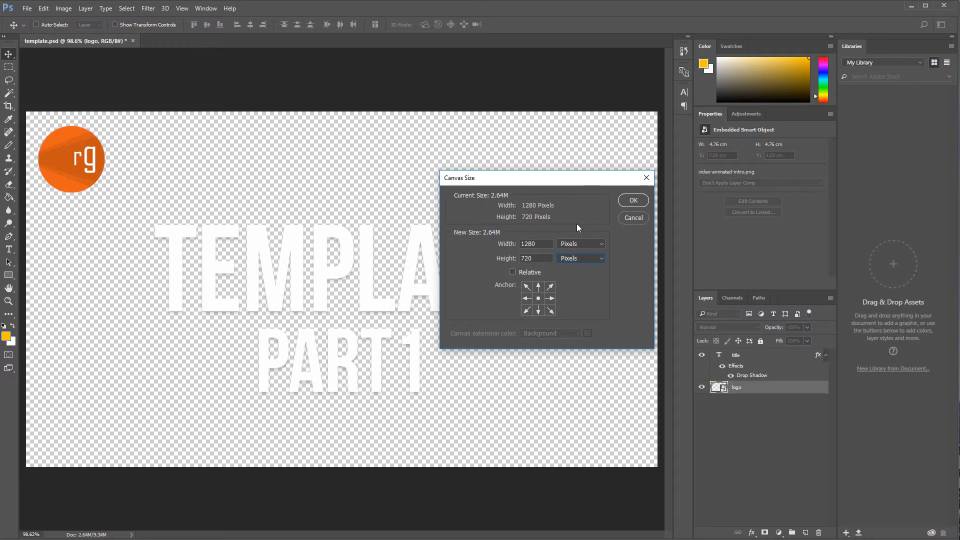
click(646, 177)
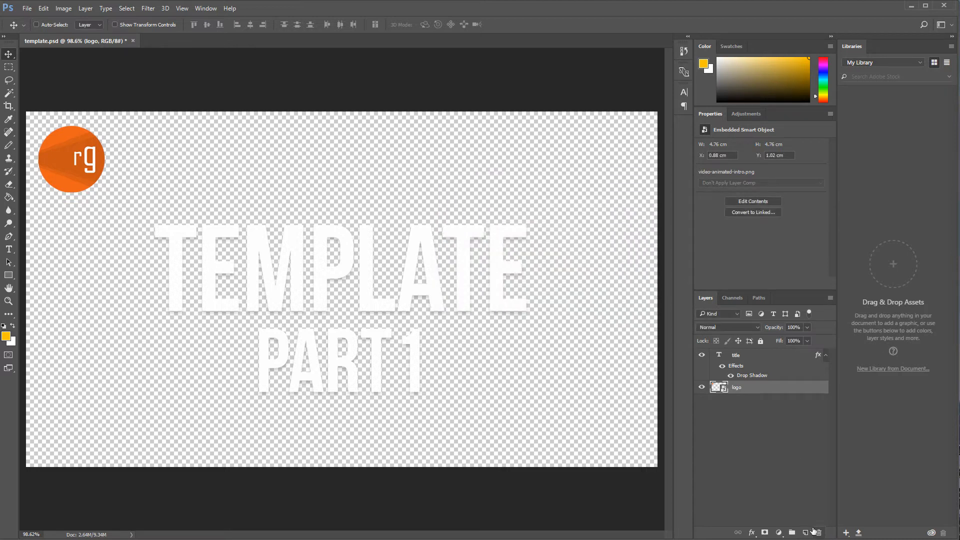
Step: Create a new layer named Background beneath the logo layer and fill it with the yellow foreground colour
click(805, 533)
drag(767, 388, 766, 409)
double_click(740, 400)
text(Background)
key(Return)
click(8, 197)
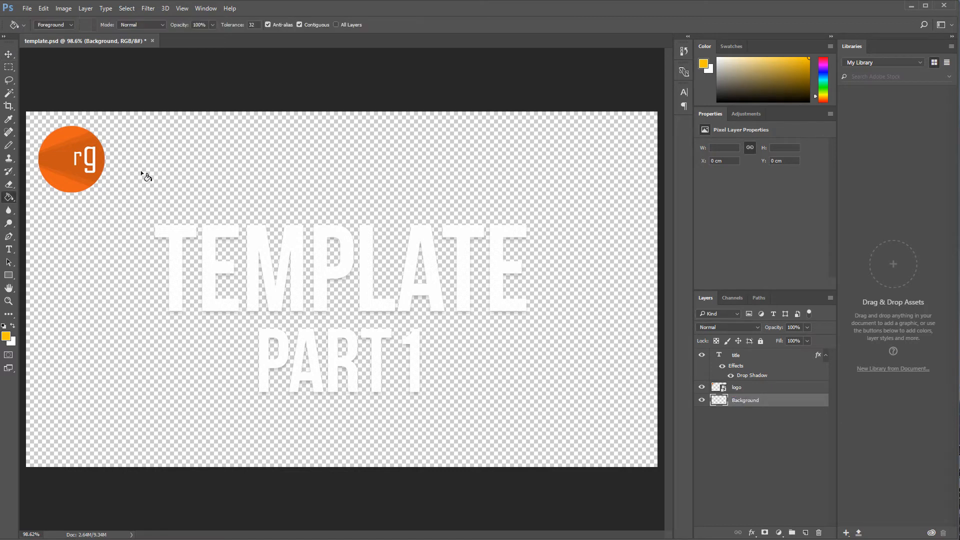
click(214, 145)
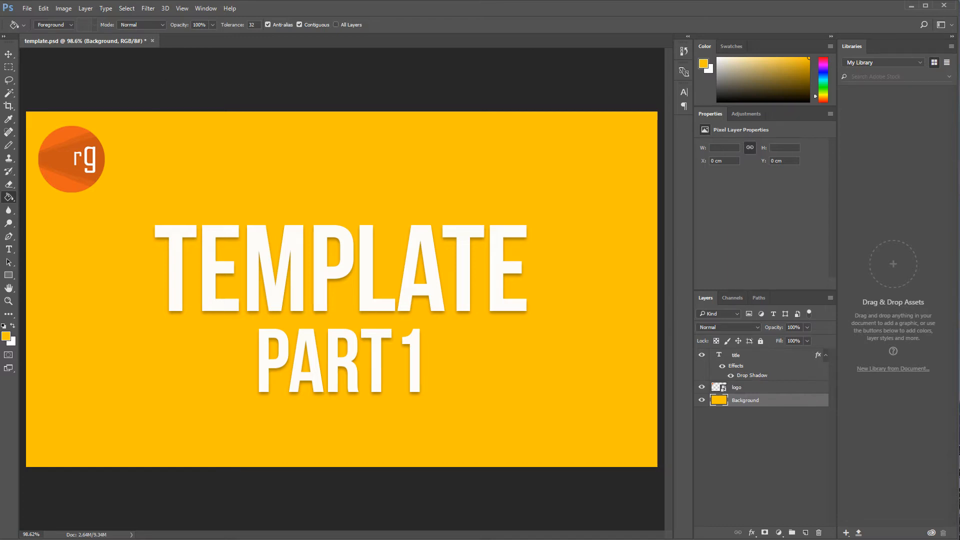
Step: Search Unsplash for computer photos
key(alt+Tab)
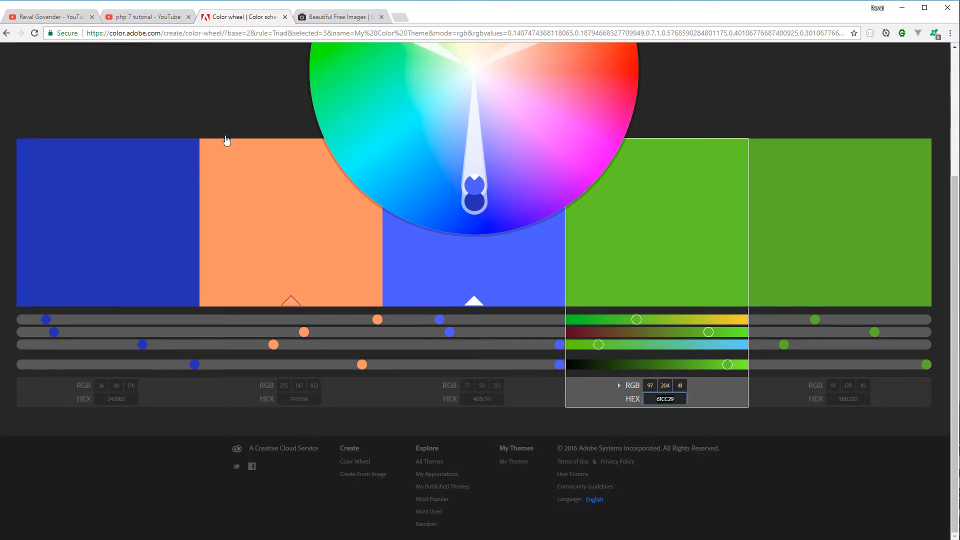
click(322, 16)
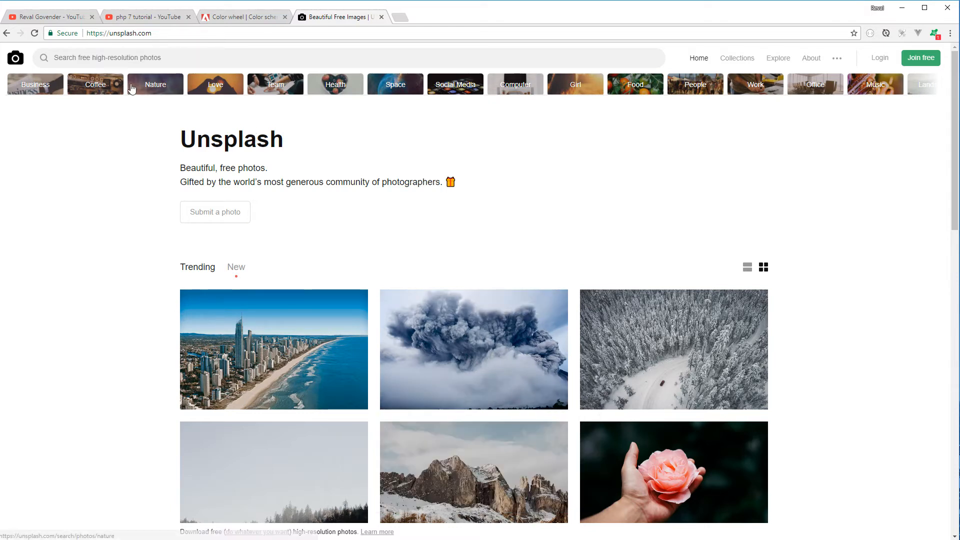
click(150, 53)
text(computer)
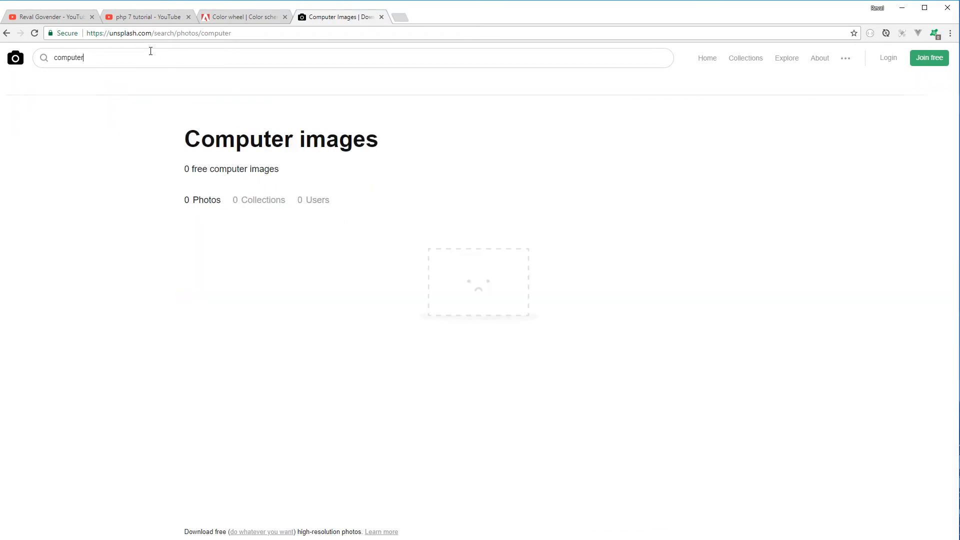
Step: Open the laptop and coffee mug photo and download it
scroll(395, 220, down, 3)
scroll(395, 220, down, 3)
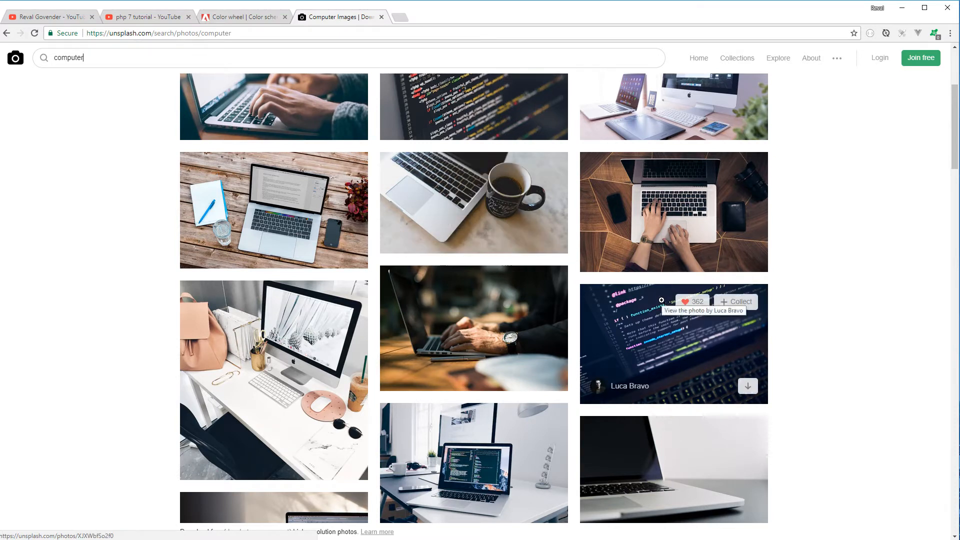
click(456, 211)
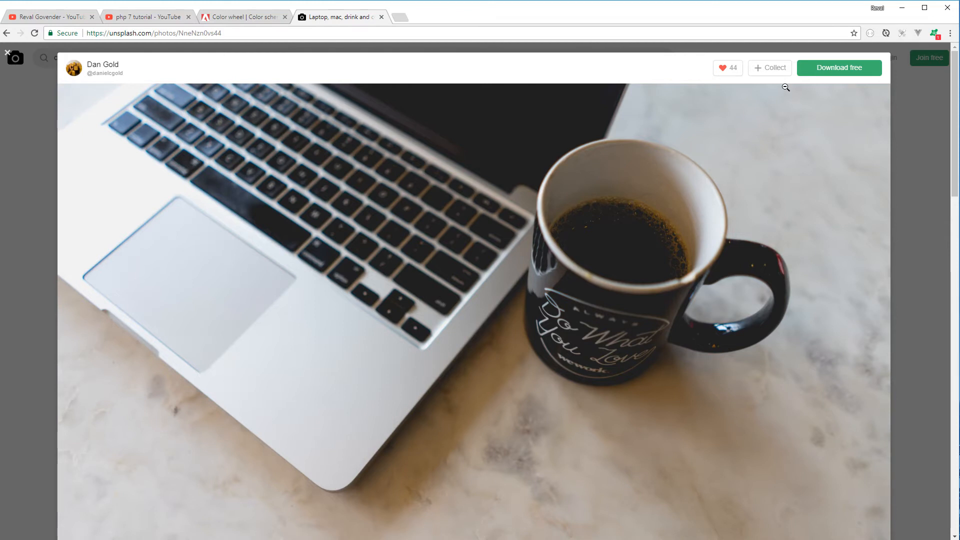
click(837, 70)
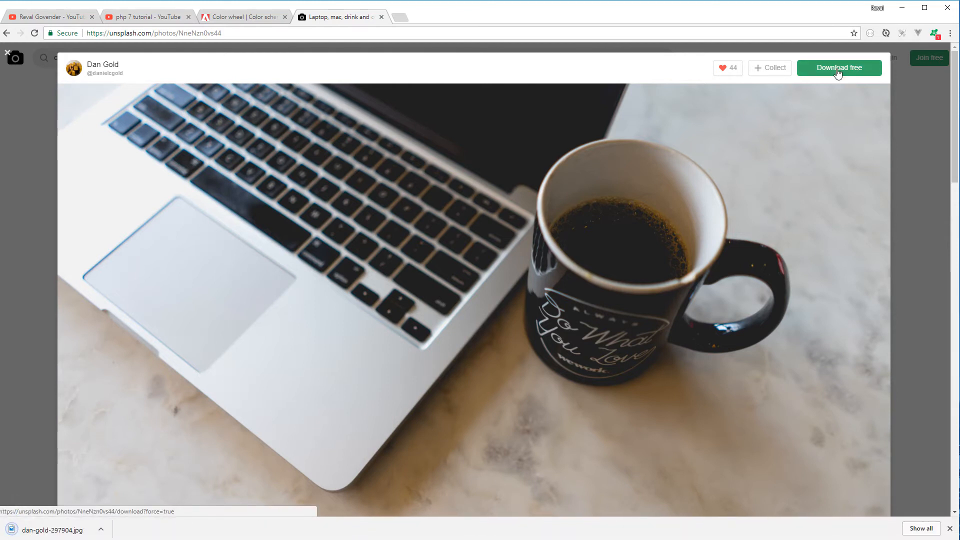
Step: Place the downloaded photo into the template as a full-canvas layer
click(950, 529)
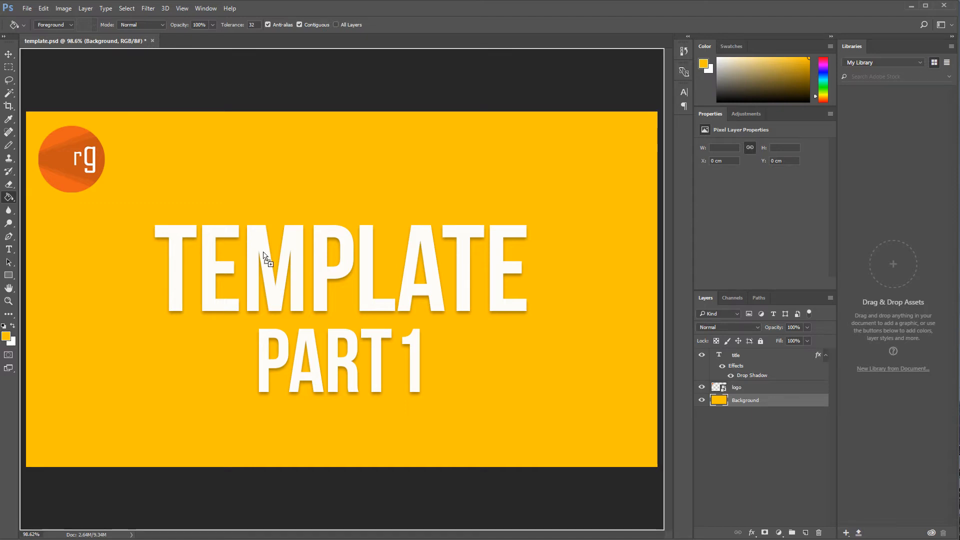
key(ctrl+t)
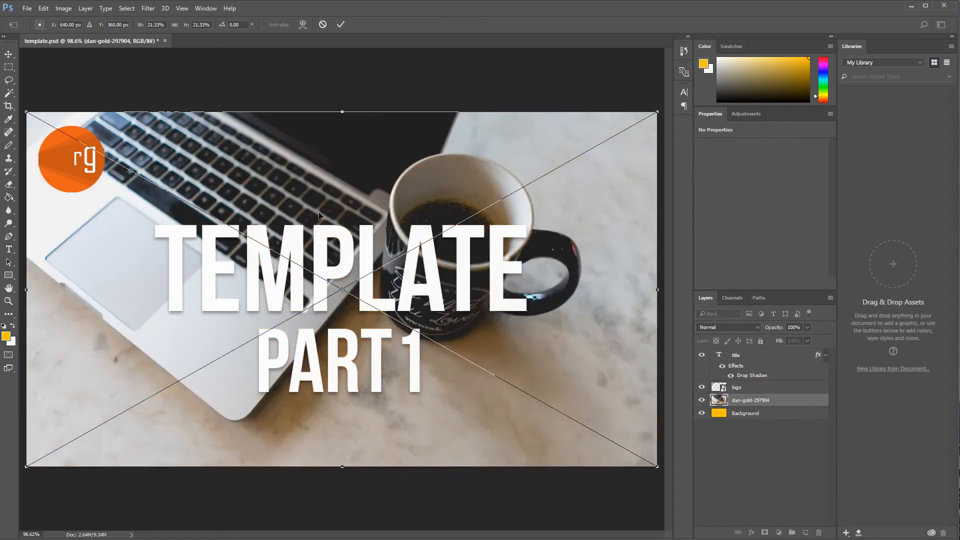
key(g)
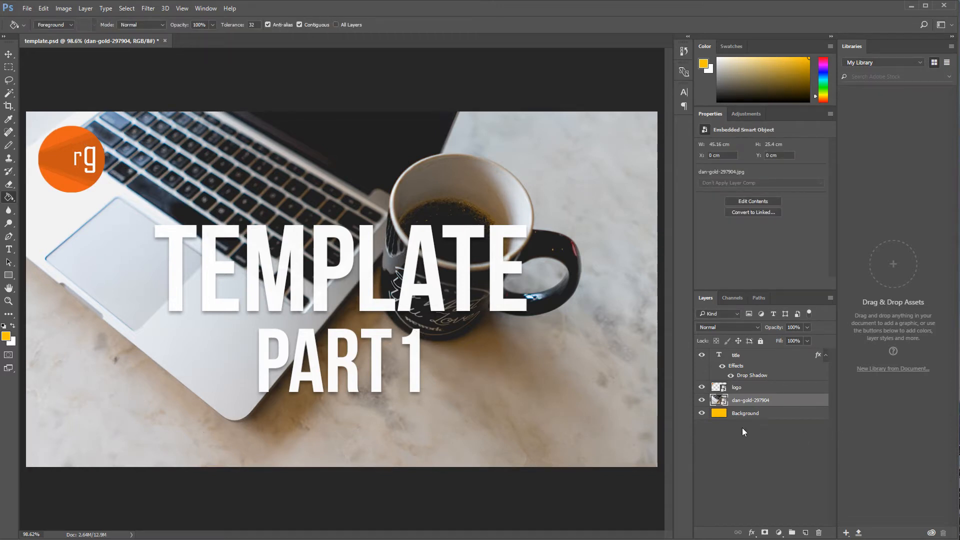
Step: Move the photo layer beneath the yellow Background layer and set the Background layer's blend mode to Overlay
mouse_move(754, 414)
mouse_down()
mouse_move(764, 413)
mouse_move(760, 396)
mouse_up()
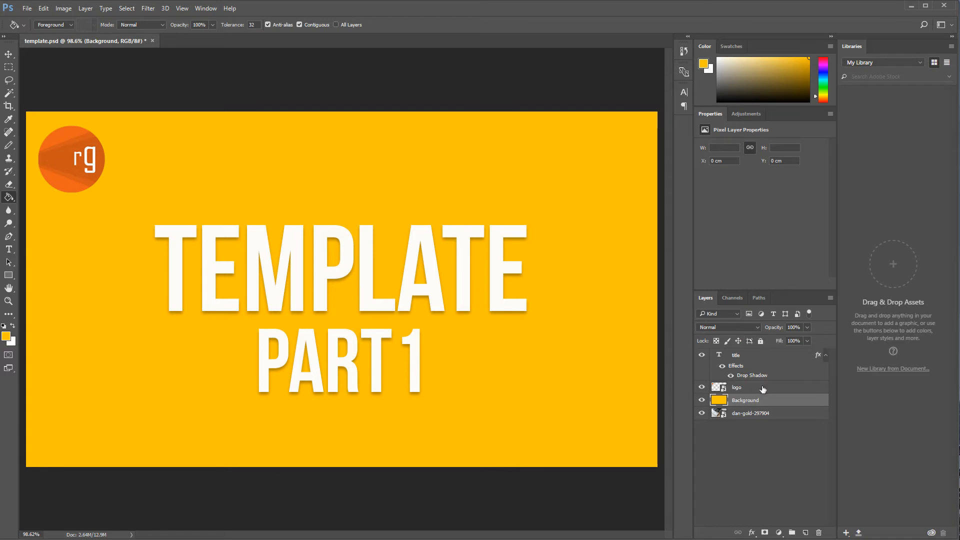
click(757, 328)
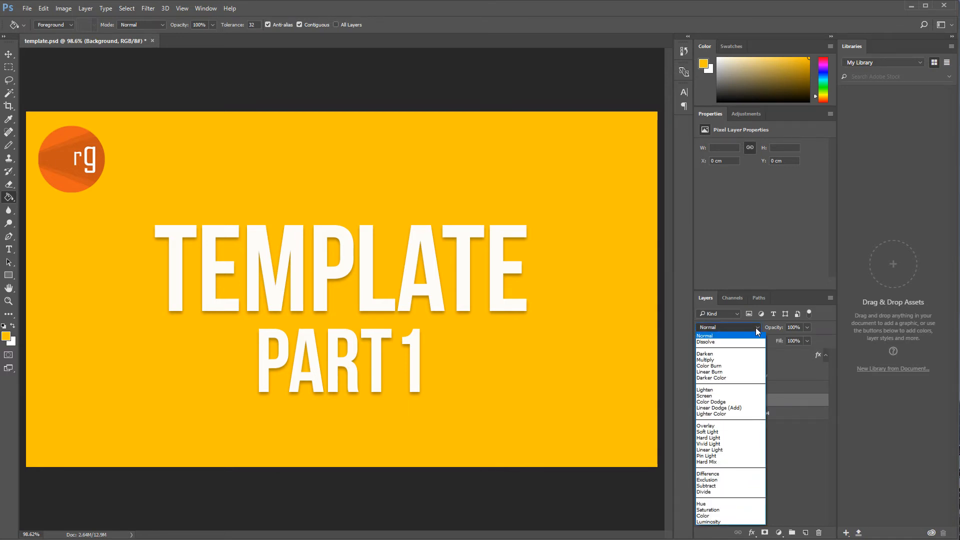
click(746, 366)
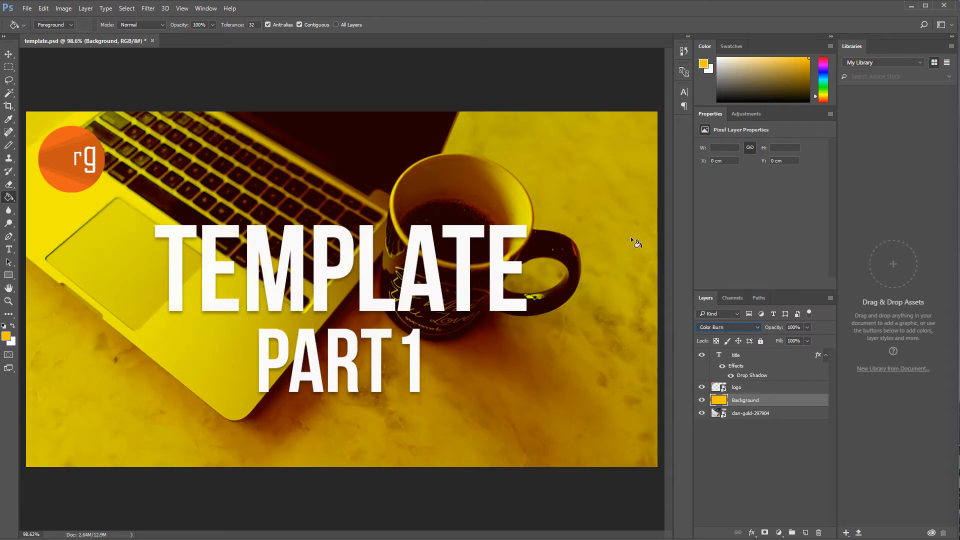
key(Down)
key(Down)
key(Down)
key(Down)
key(Down)
key(Down)
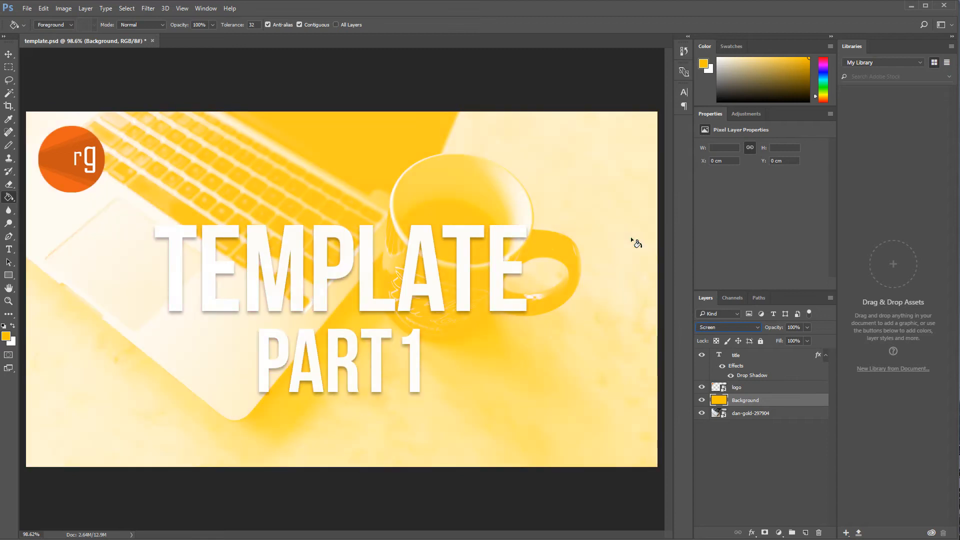
key(Down)
key(Down)
key(Down)
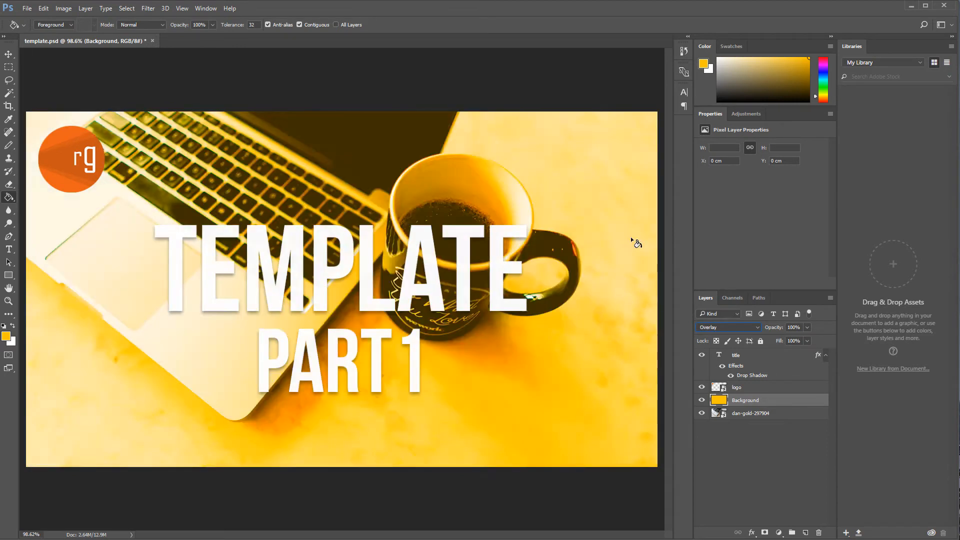
key(Up)
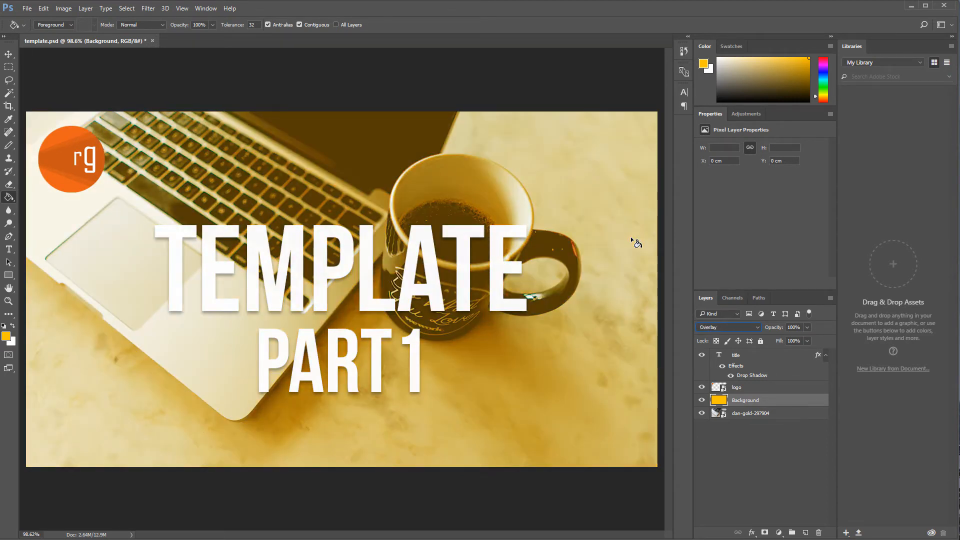
key(Down)
Step: Add a Hue/Saturation adjustment above the photo with saturation +11 and lightness -62
click(739, 417)
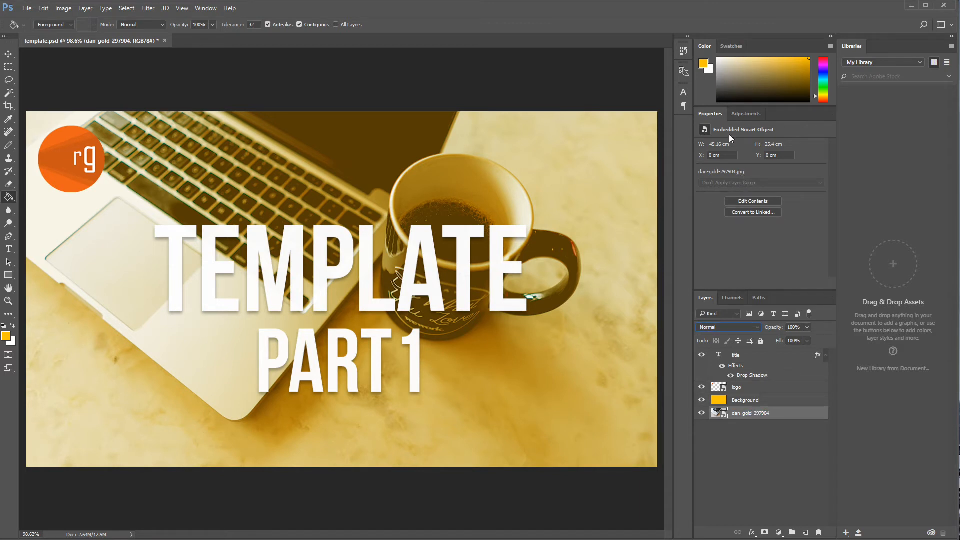
click(757, 114)
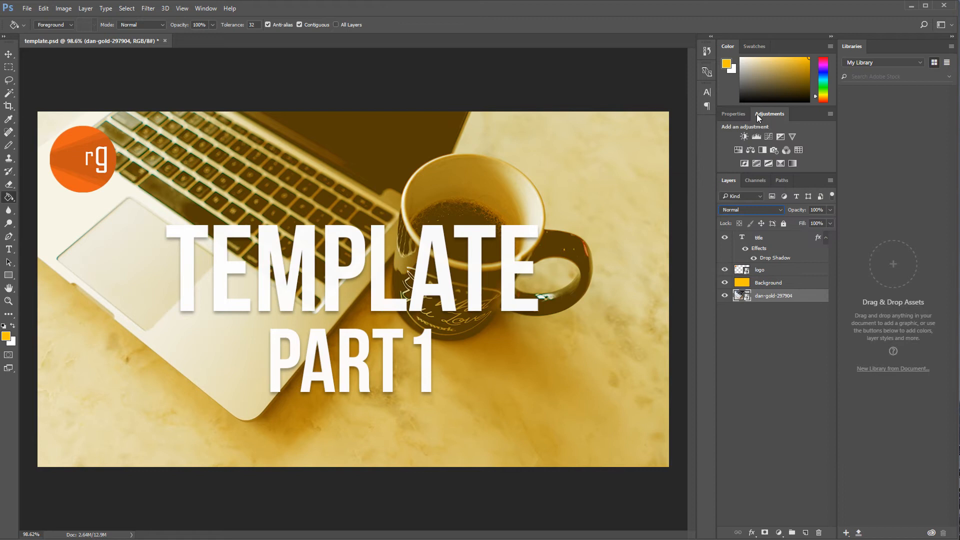
click(740, 150)
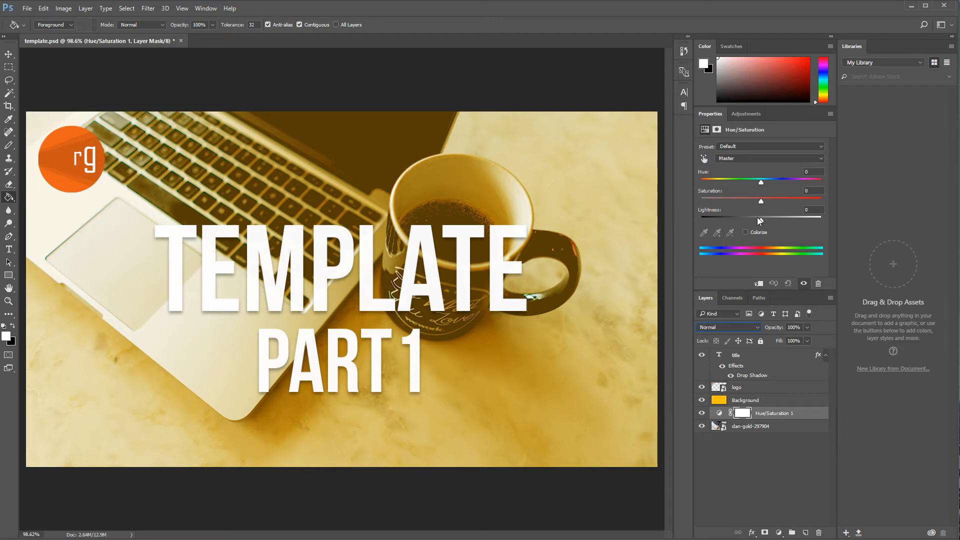
drag(763, 219, 727, 212)
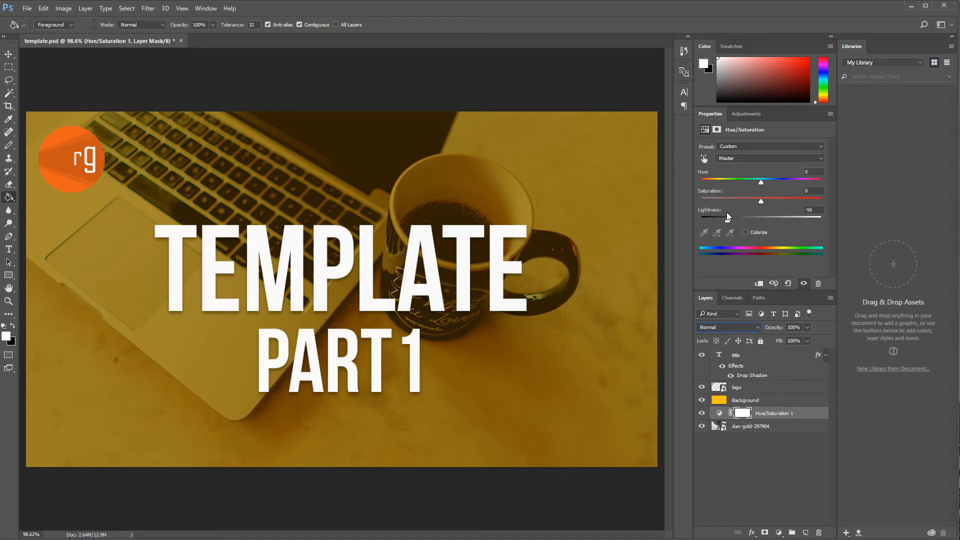
drag(761, 200, 762, 200)
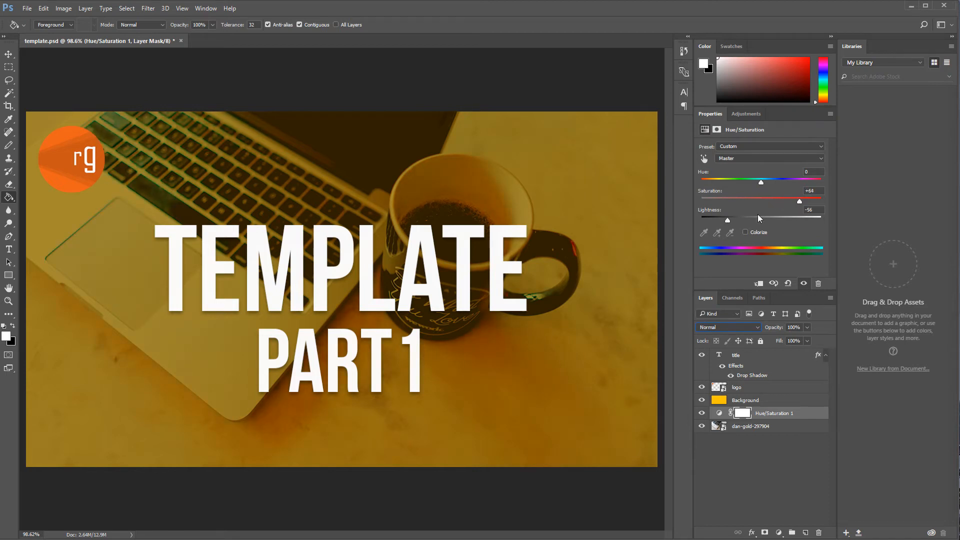
drag(725, 217, 724, 217)
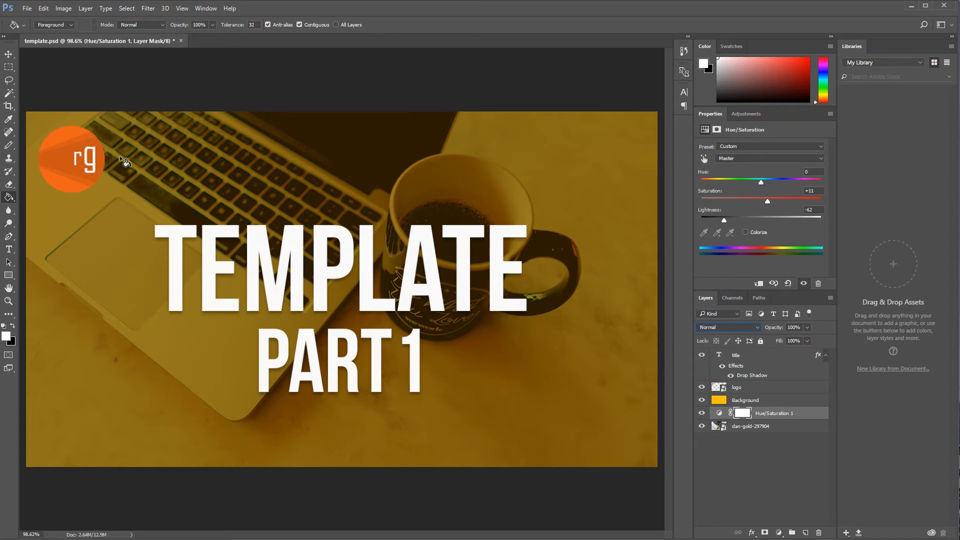
Step: Open the title layer's Drop Shadow settings to examine them, then close the dialog
click(9, 250)
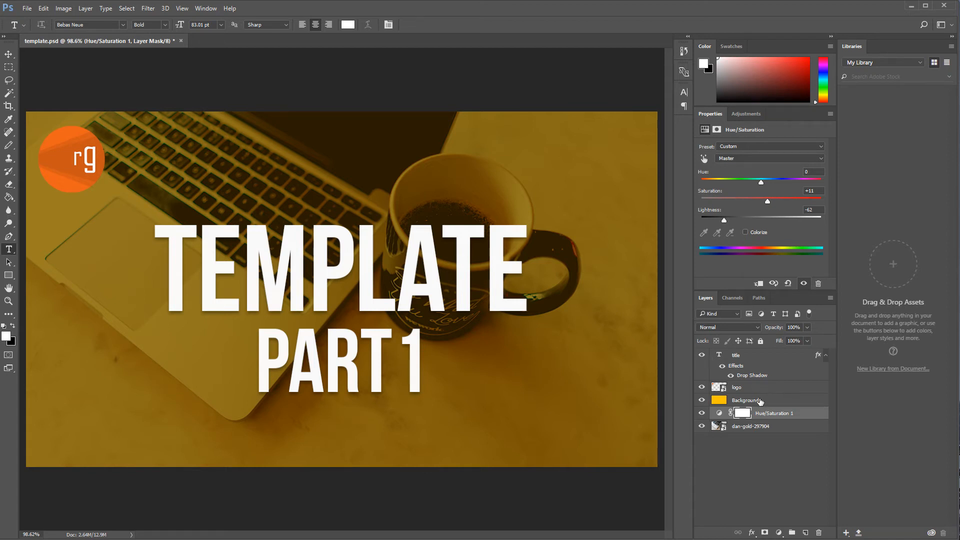
click(760, 368)
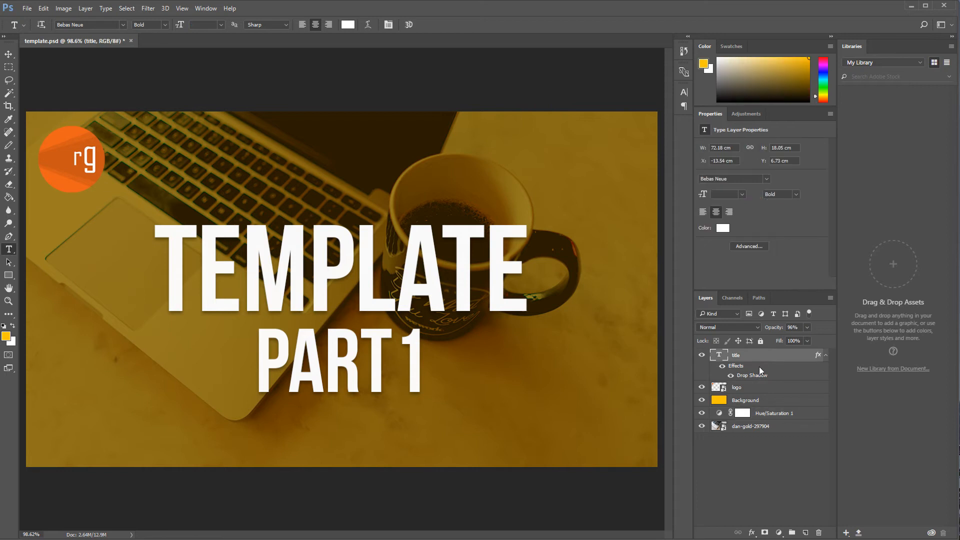
click(722, 366)
double_click(741, 376)
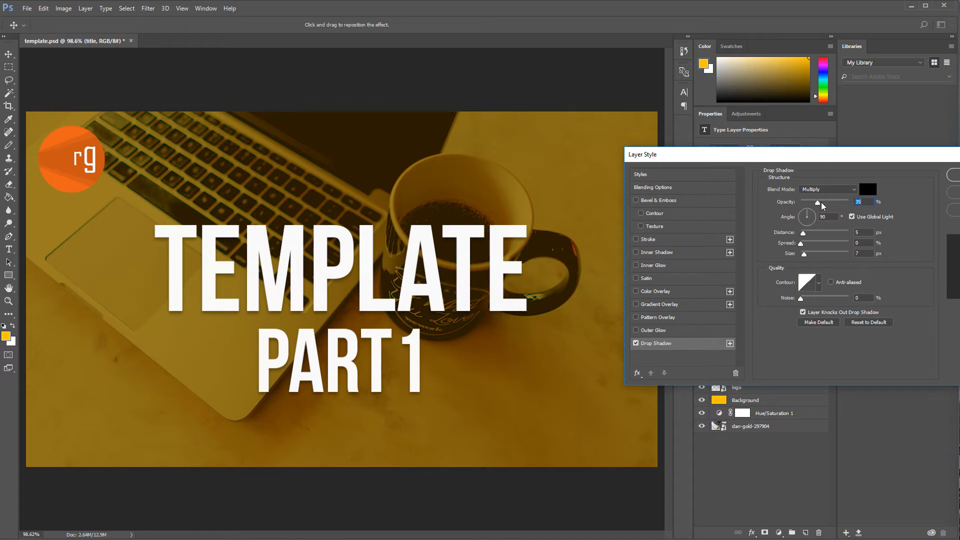
drag(748, 153, 533, 124)
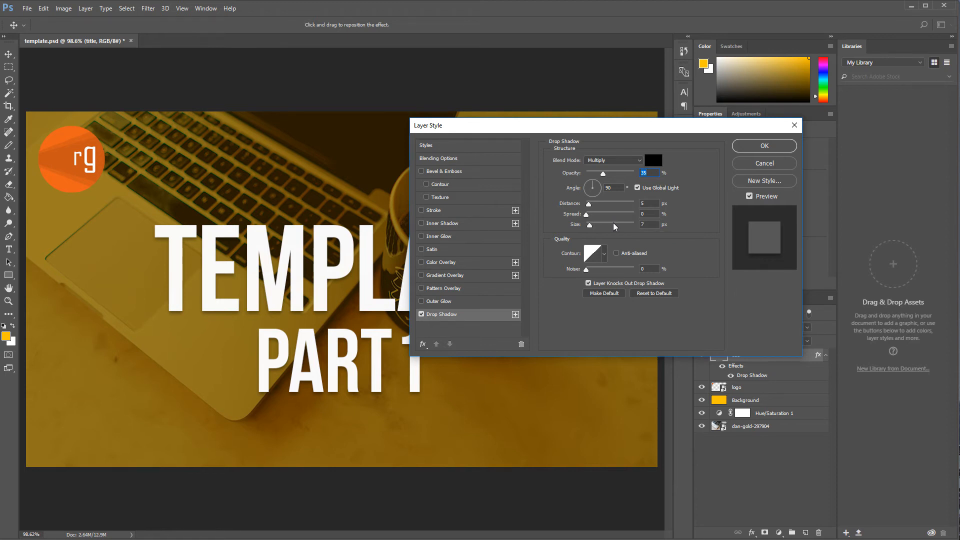
click(794, 125)
key(t)
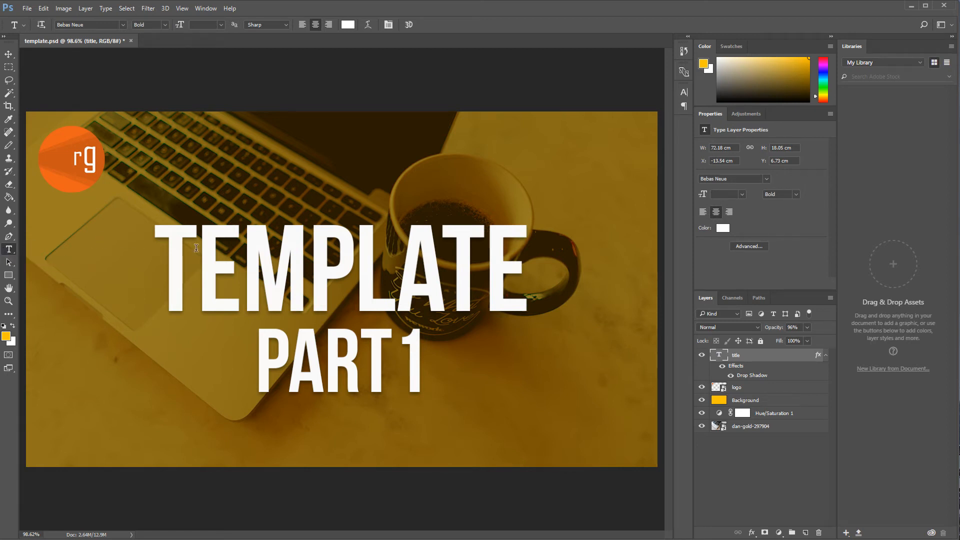
Step: Replace the title text TEMPLATE with PHP7 TUTORIAL
click(309, 265)
drag(544, 263, 165, 245)
text(PHP7)
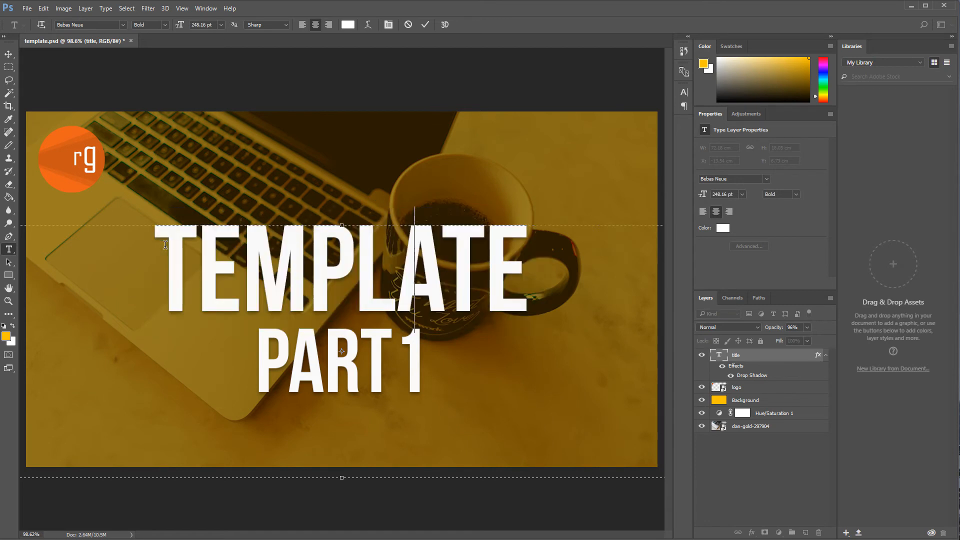
text( TUTORIAL)
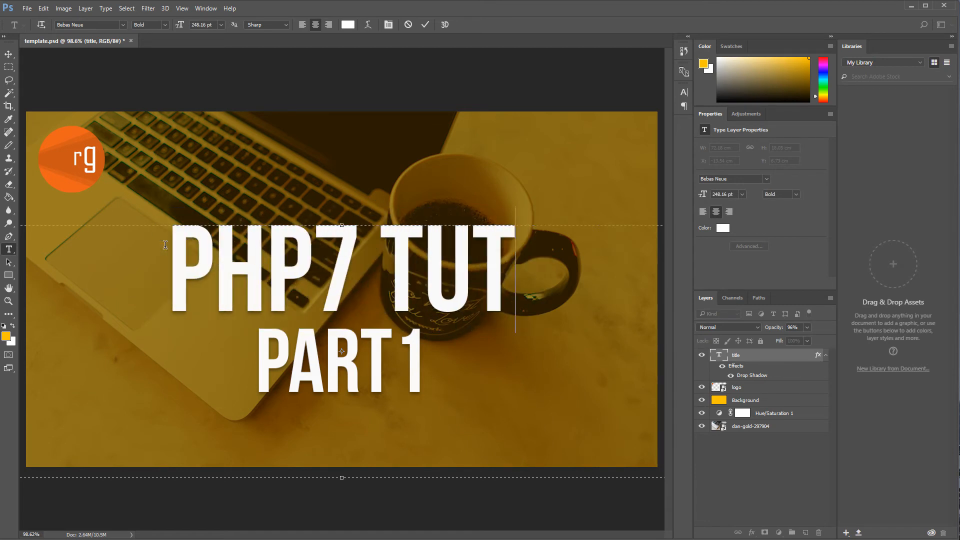
click(8, 249)
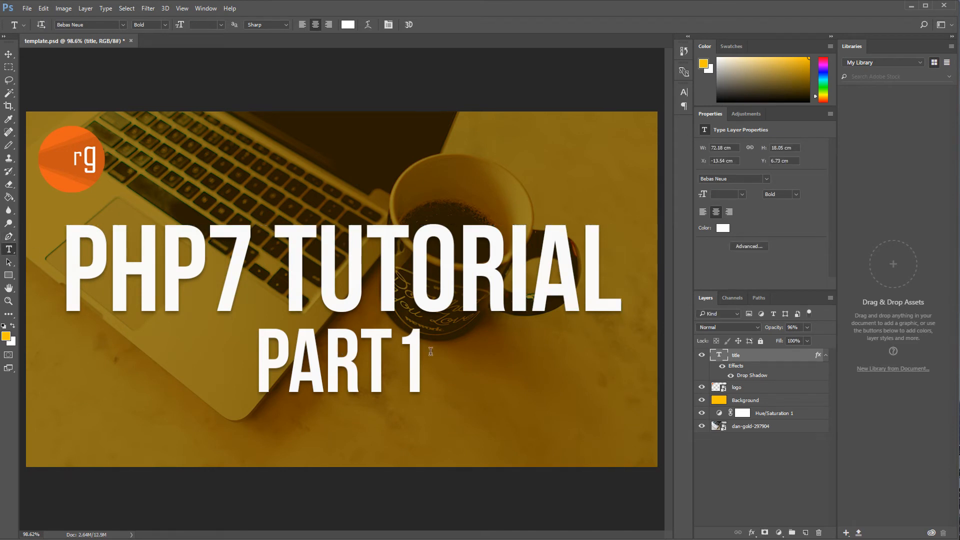
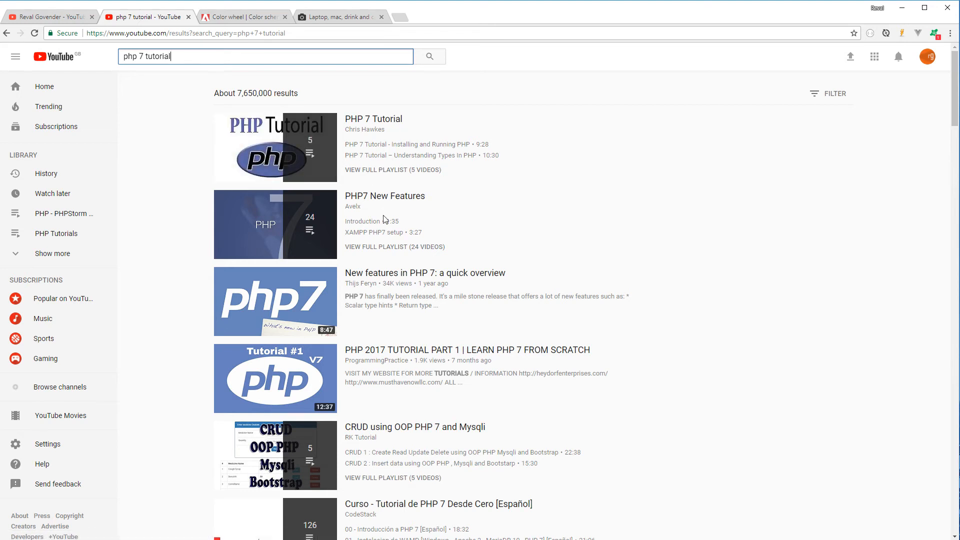
Step: Replace the word TUTORIAL in the title with NEW FEATURES
scroll(385, 220, down, 7)
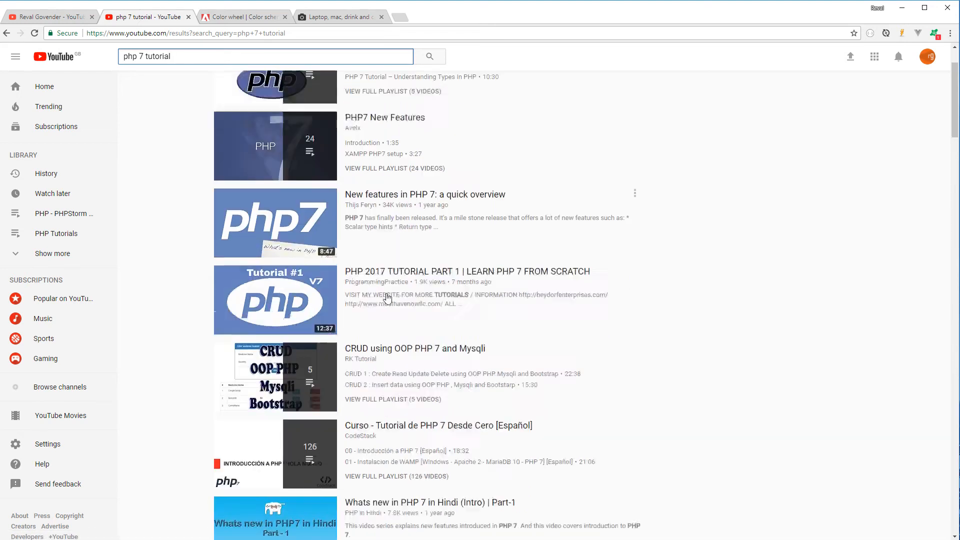
scroll(388, 298, up, 7)
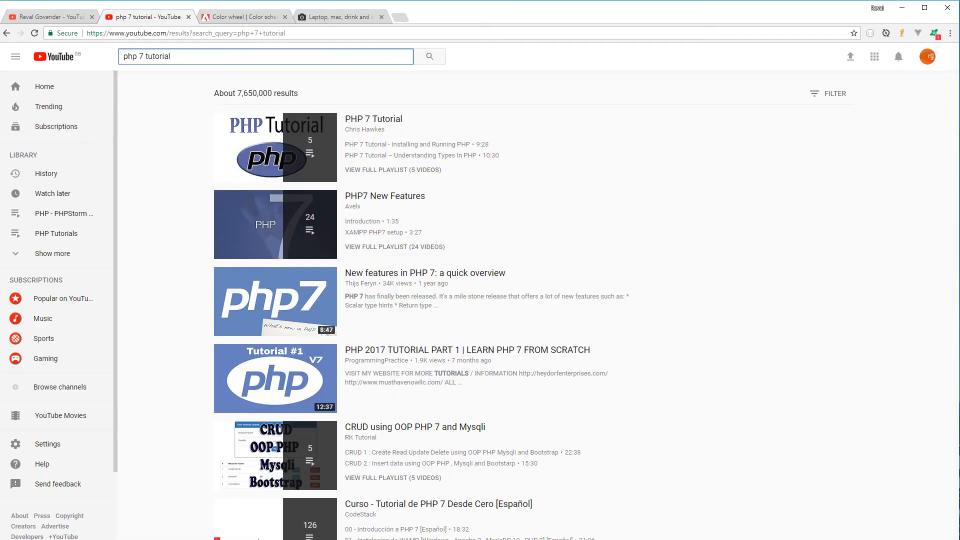
key(alt+Tab)
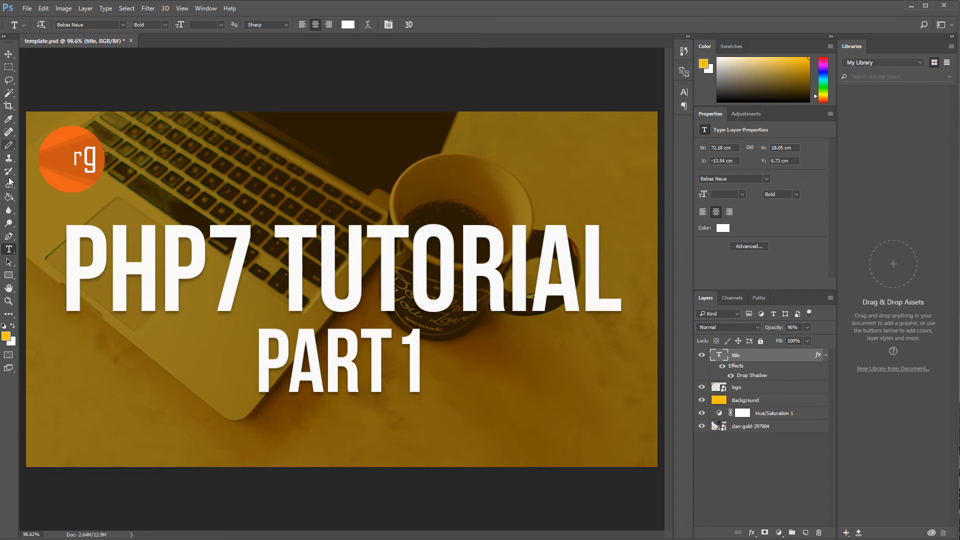
click(12, 235)
click(10, 250)
click(534, 247)
drag(626, 263, 283, 262)
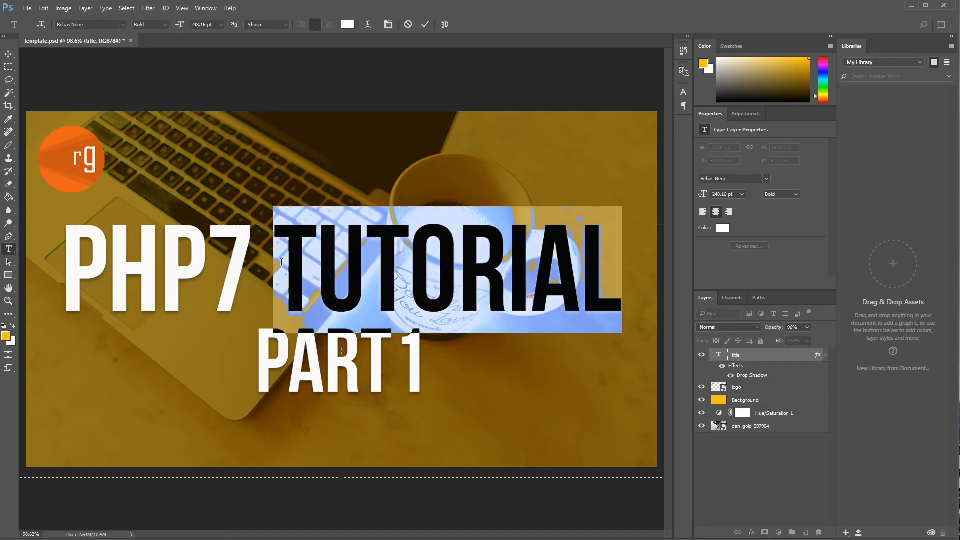
text(NEW FEATURES)
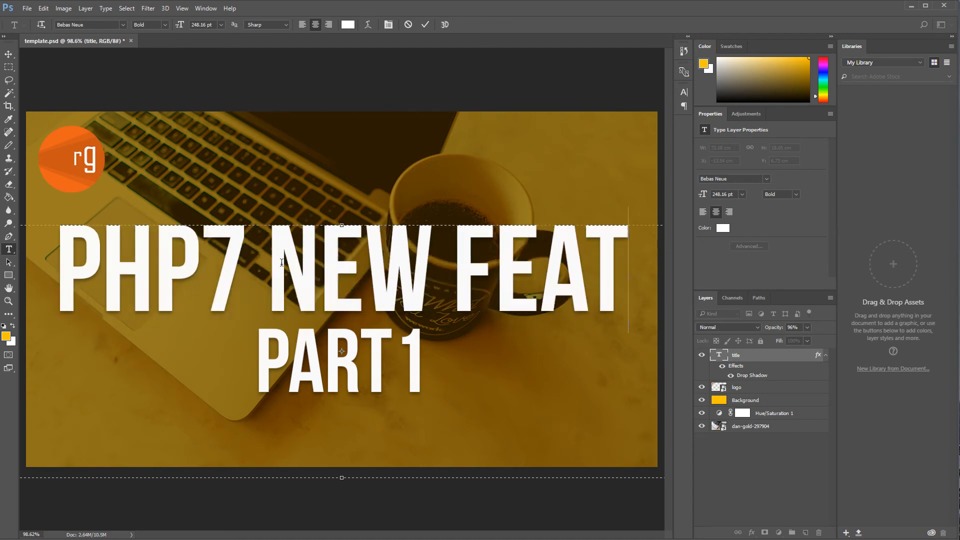
Step: Reduce the title text's font size to 187.16 pt and commit the edit
drag(173, 269, 20, 265)
click(493, 263)
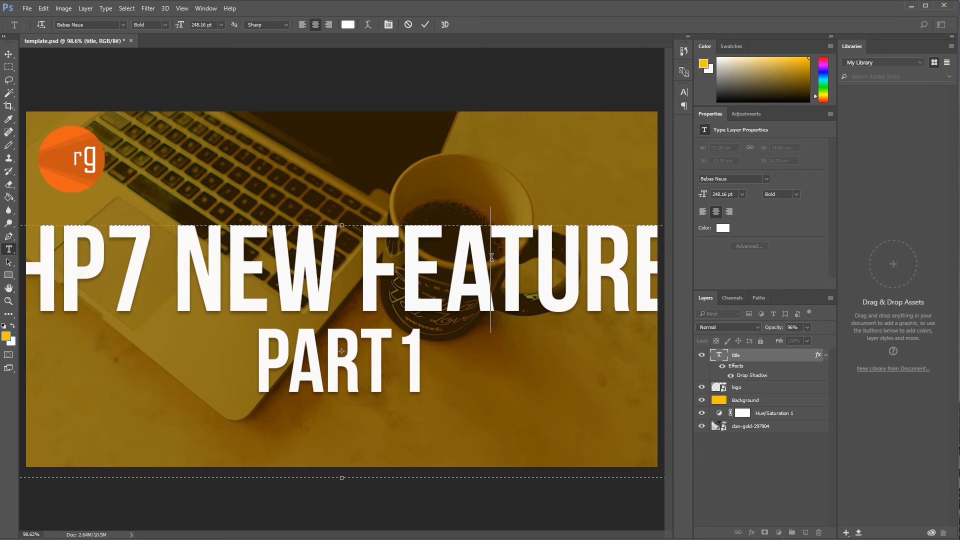
triple_click(491, 257)
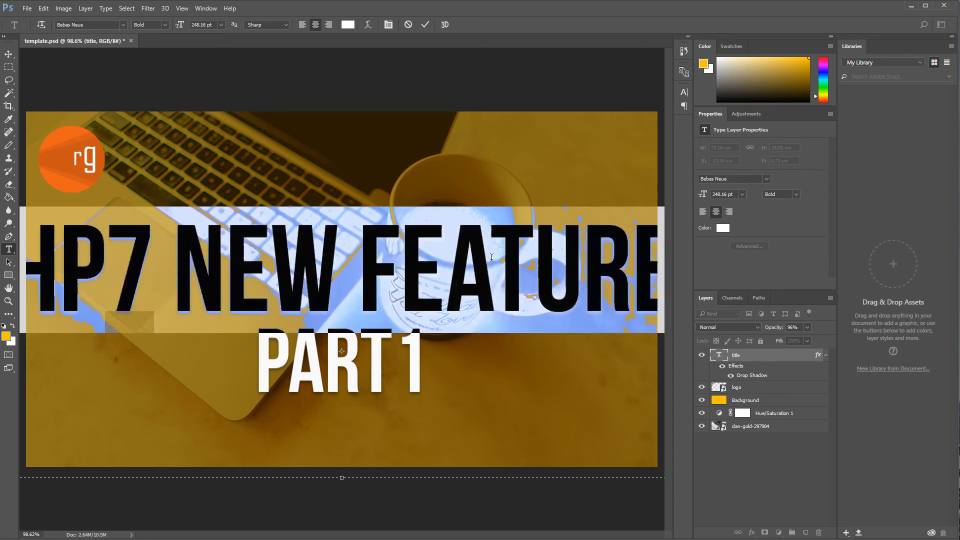
drag(180, 30, 152, 23)
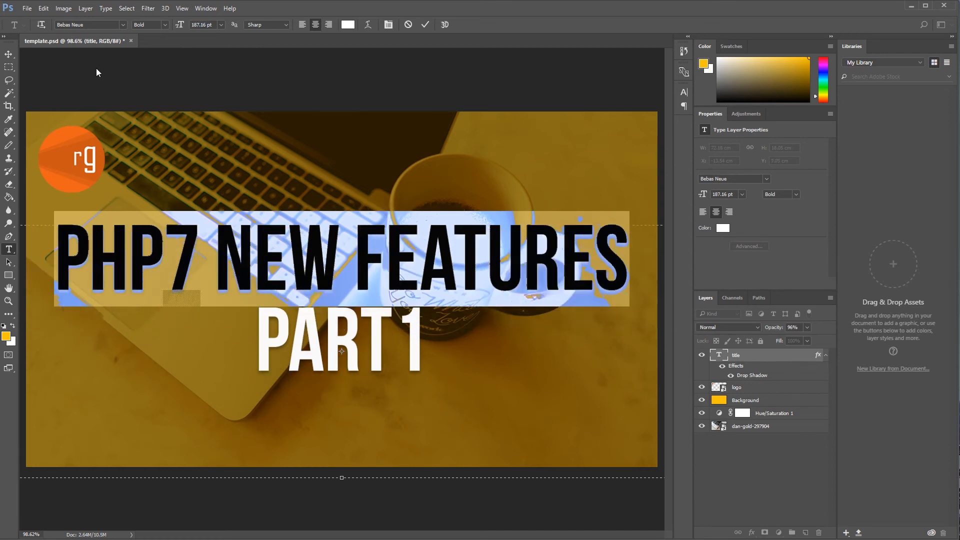
click(8, 54)
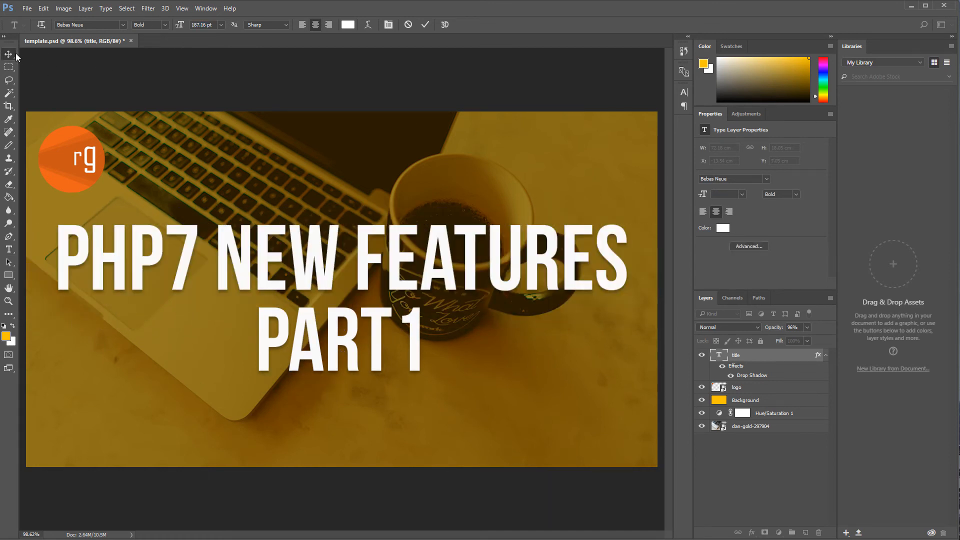
Step: Delete PHP7 from the start of the title so it reads NEW FEATURES
click(9, 249)
click(198, 247)
key(BackSpace)
key(BackSpace)
key(BackSpace)
key(BackSpace)
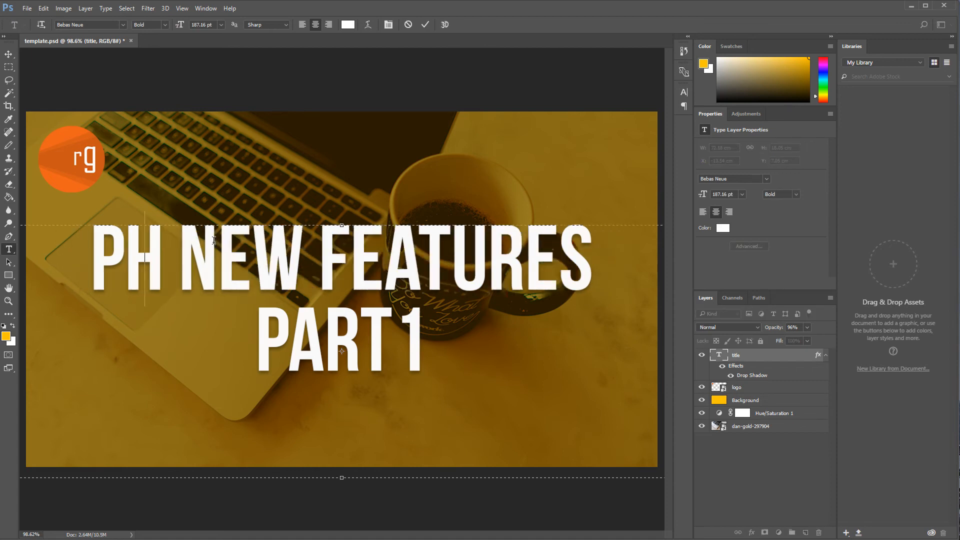
key(ctrl+Return)
key(v)
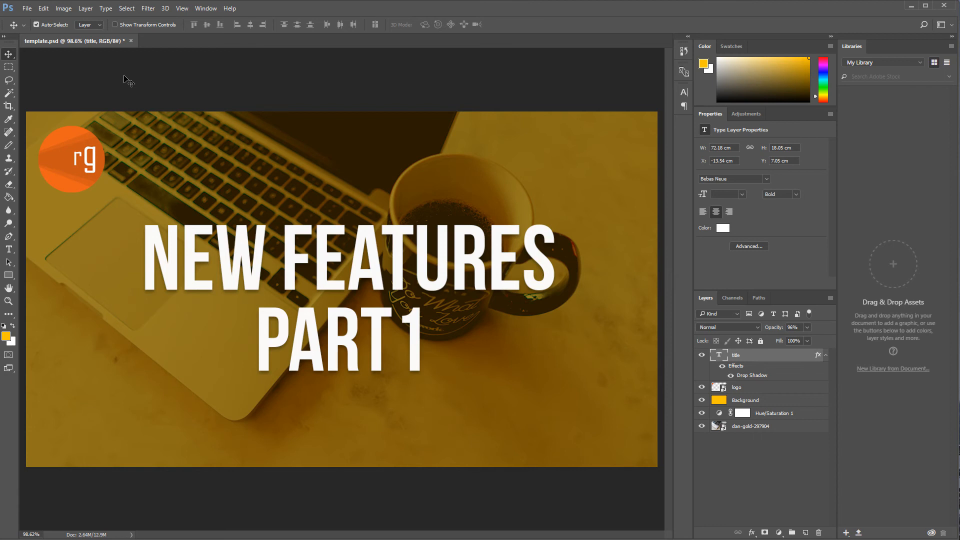
Step: Scale the title up to about 138% with Free Transform and apply the transformation
key(ctrl+t)
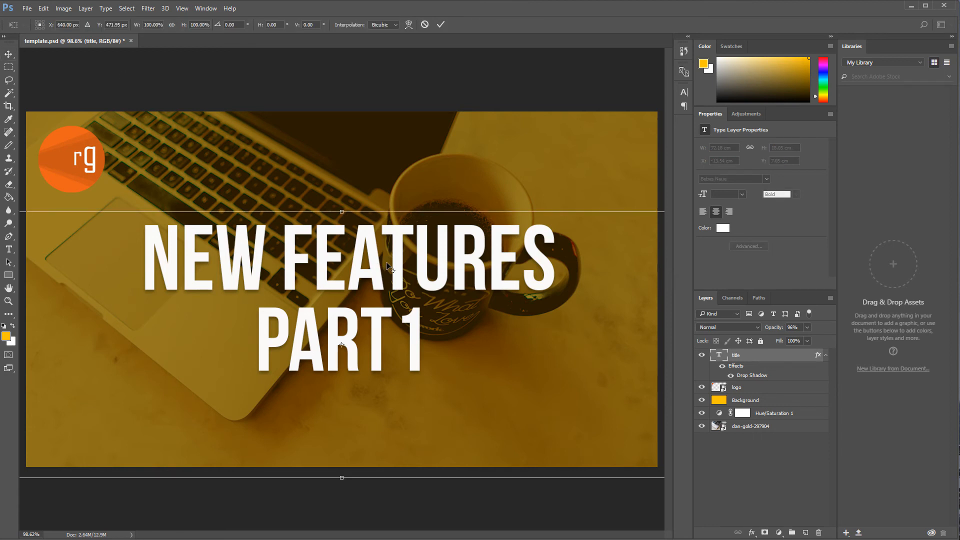
scroll(386, 262, down, 3)
scroll(388, 265, down, 3)
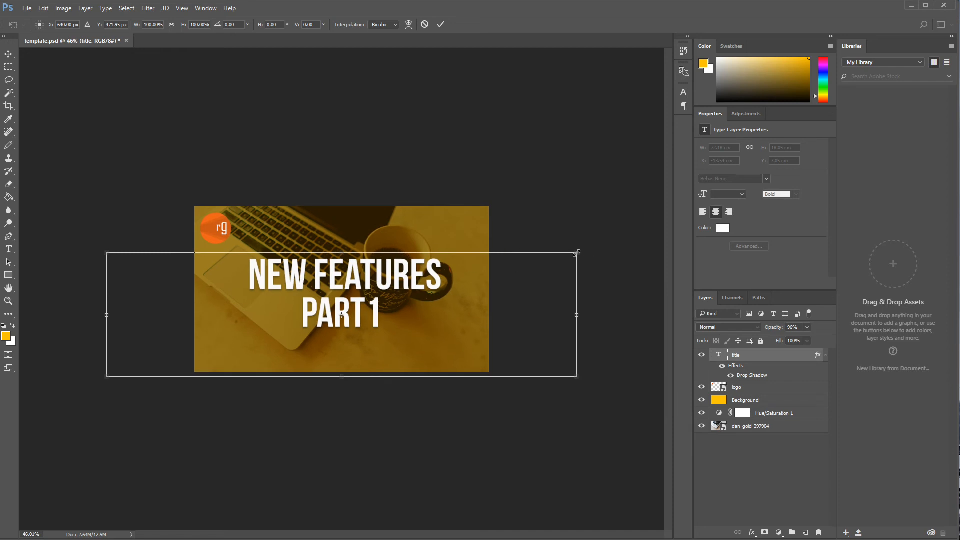
drag(577, 253, 669, 240)
key(v)
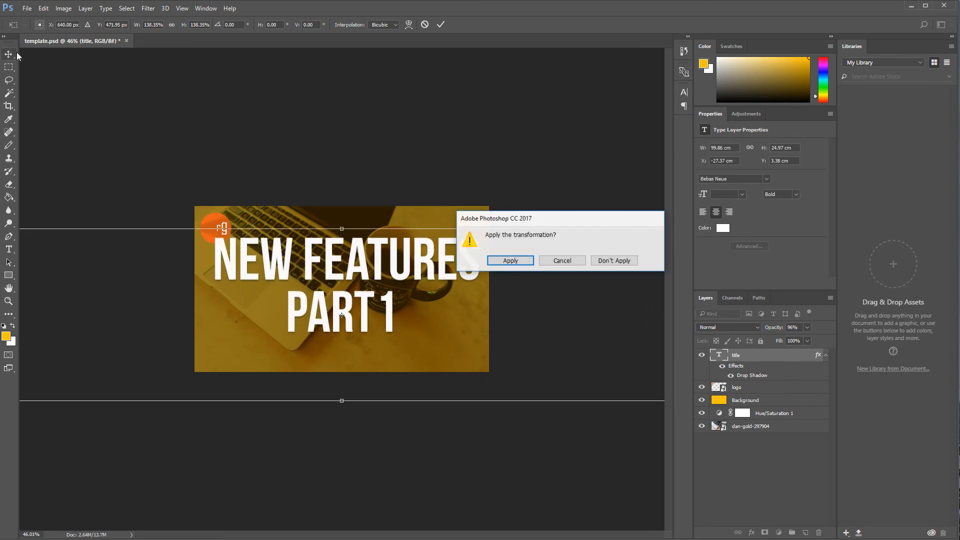
click(527, 263)
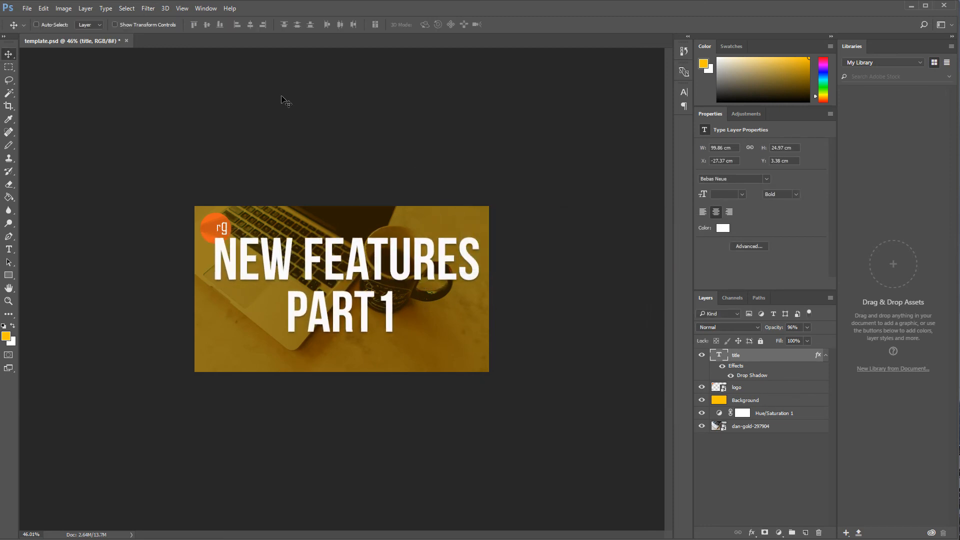
Step: Nudge the title layer downward on the canvas
key(shift+Down)
key(shift+Down)
key(shift+Down)
key(shift+Down)
key(shift+Down)
key(shift+Down)
key(shift+Down)
key(shift+Down)
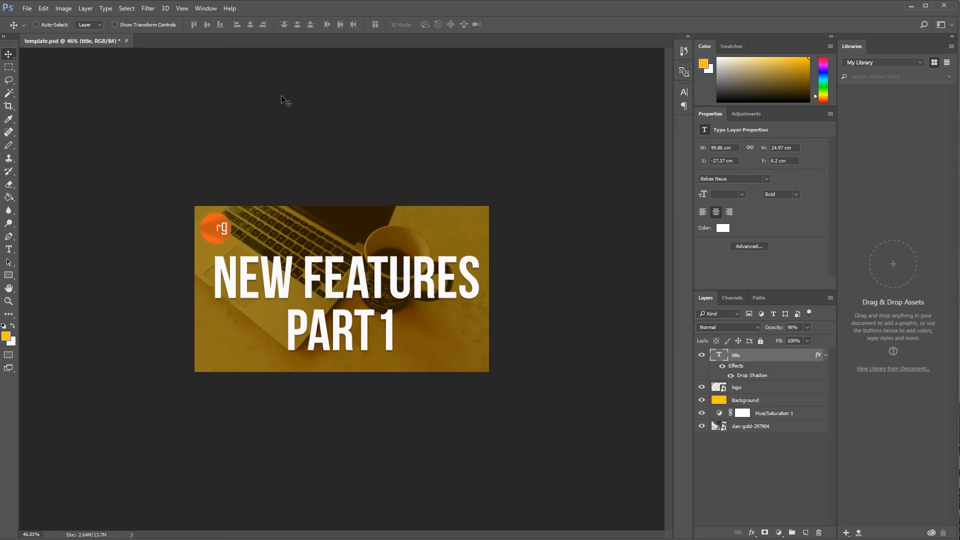
Step: Resize the title's text box so its sides match the canvas edges
click(8, 249)
click(243, 277)
scroll(233, 338, down, 4)
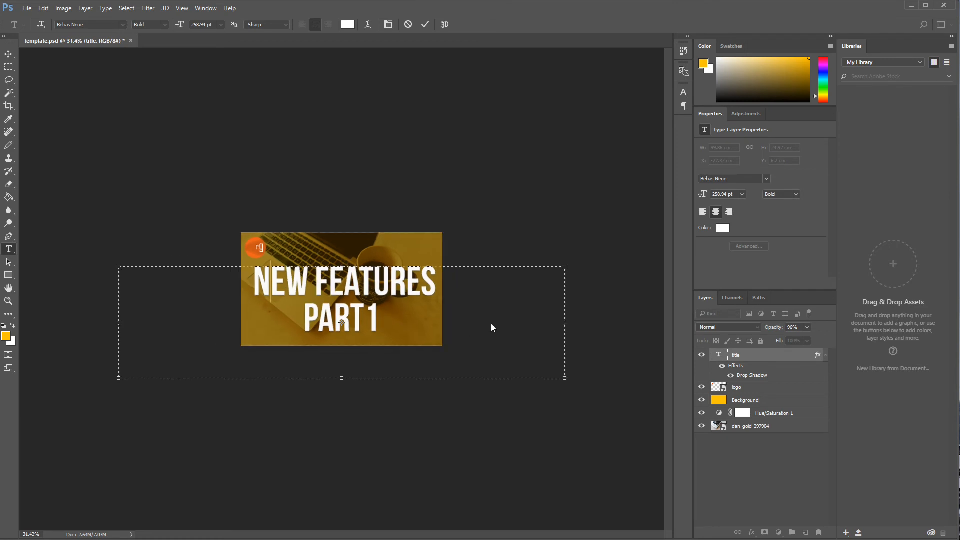
drag(565, 321, 443, 322)
drag(118, 323, 242, 324)
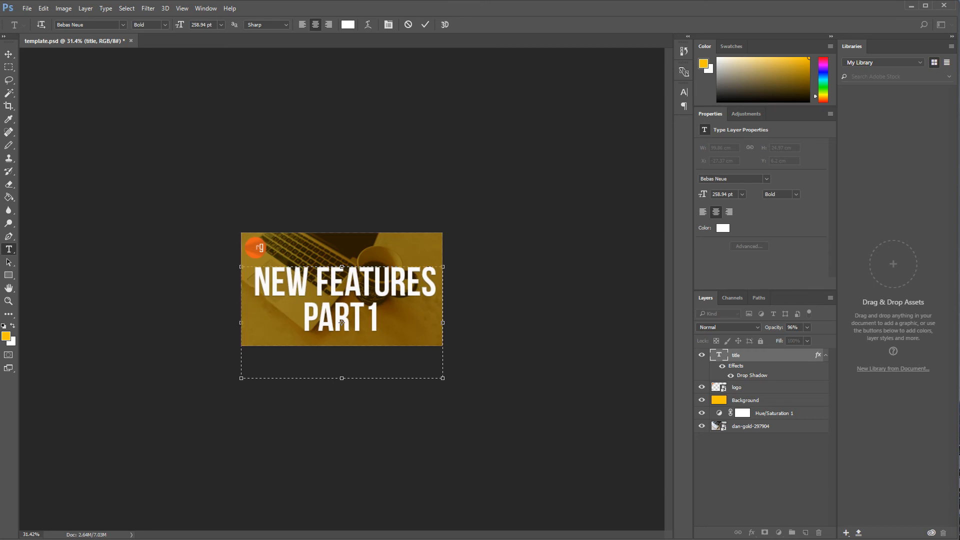
click(9, 54)
double_click(11, 300)
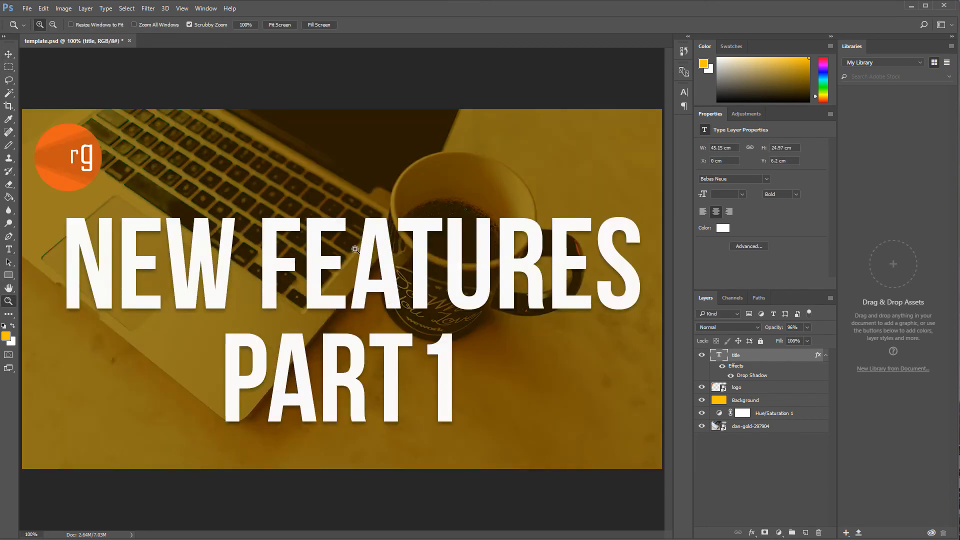
Step: Create a new document from the Clipboard preset and paste the YouTube results screenshot into it
scroll(361, 249, down, 1)
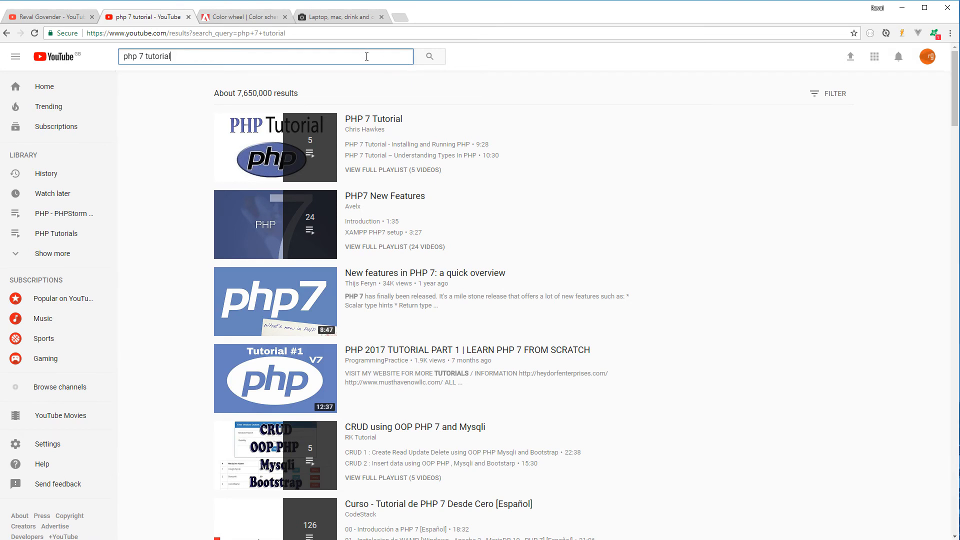
key(alt+Tab)
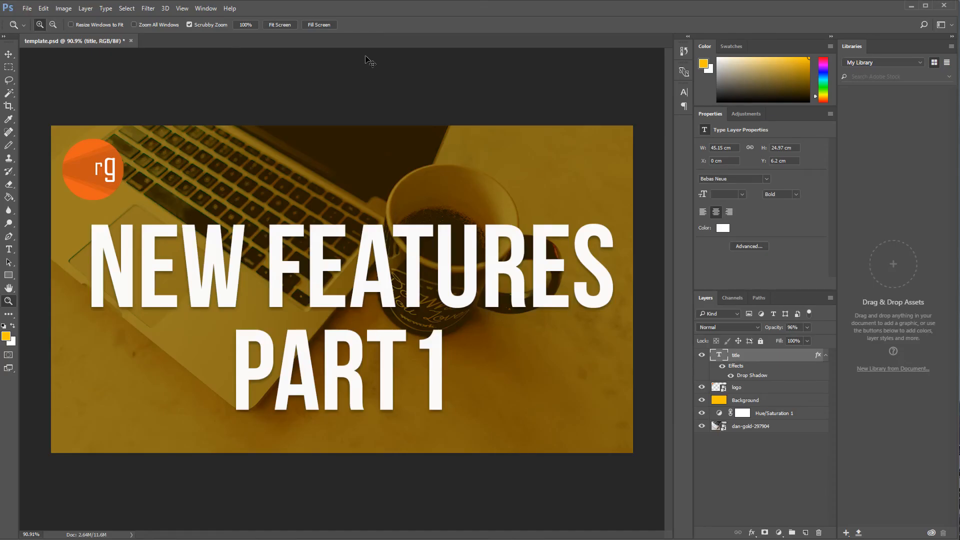
key(ctrl+n)
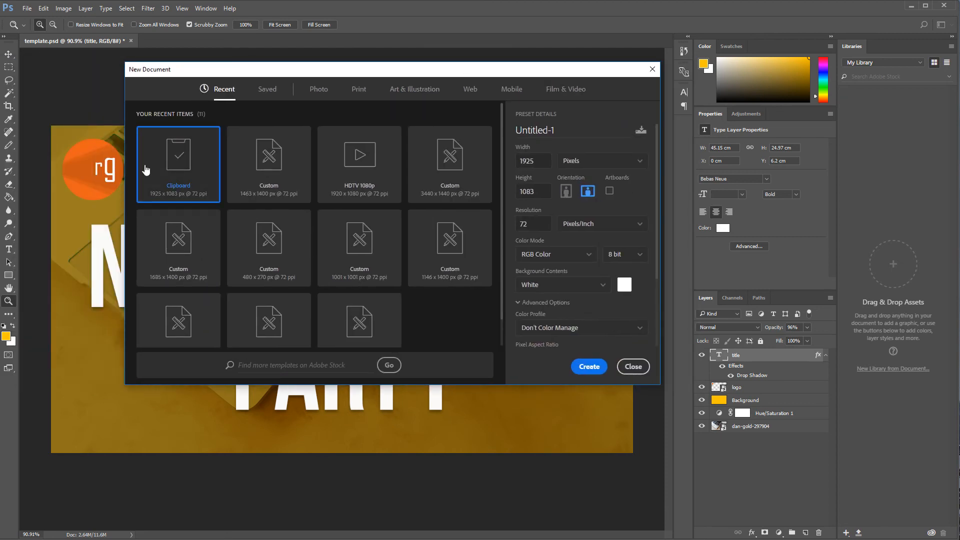
double_click(177, 158)
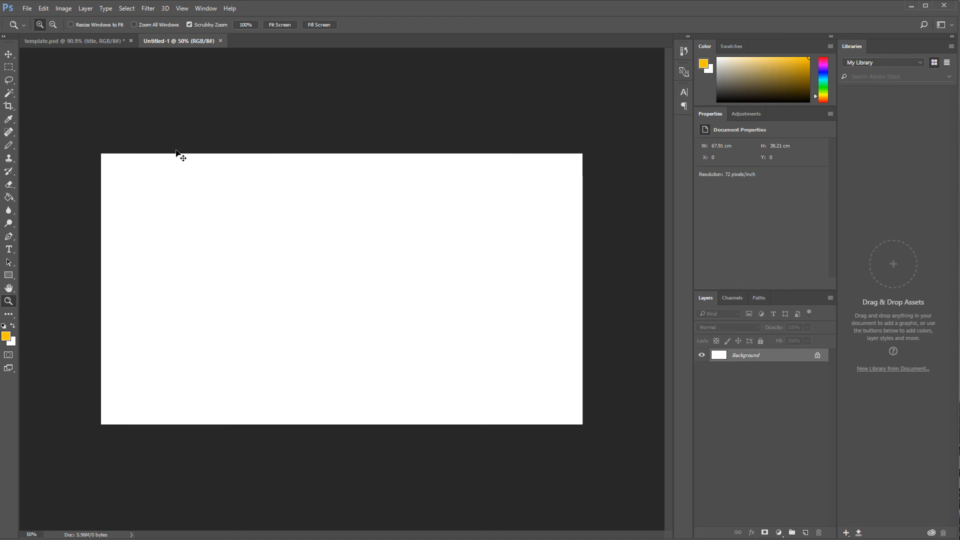
key(ctrl+v)
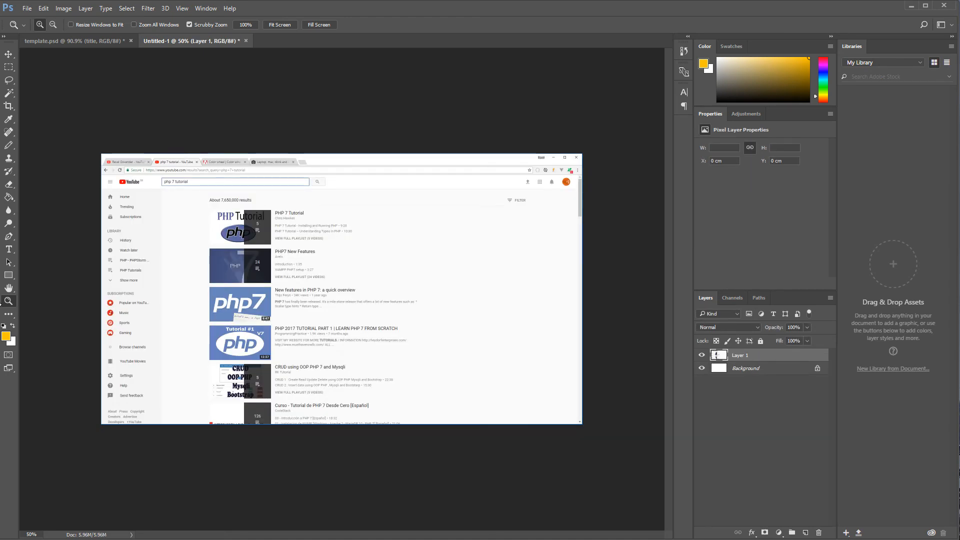
Step: Save the template as a JPEG copy named template.jpg at quality 12 Maximum
scroll(258, 250, up, 2)
scroll(258, 250, down, 1)
scroll(258, 249, up, 1)
click(67, 43)
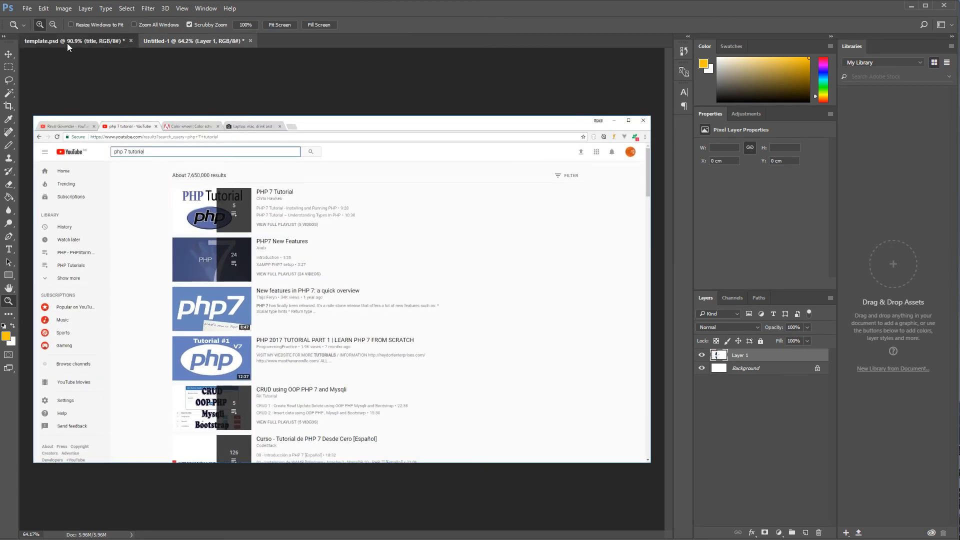
click(27, 8)
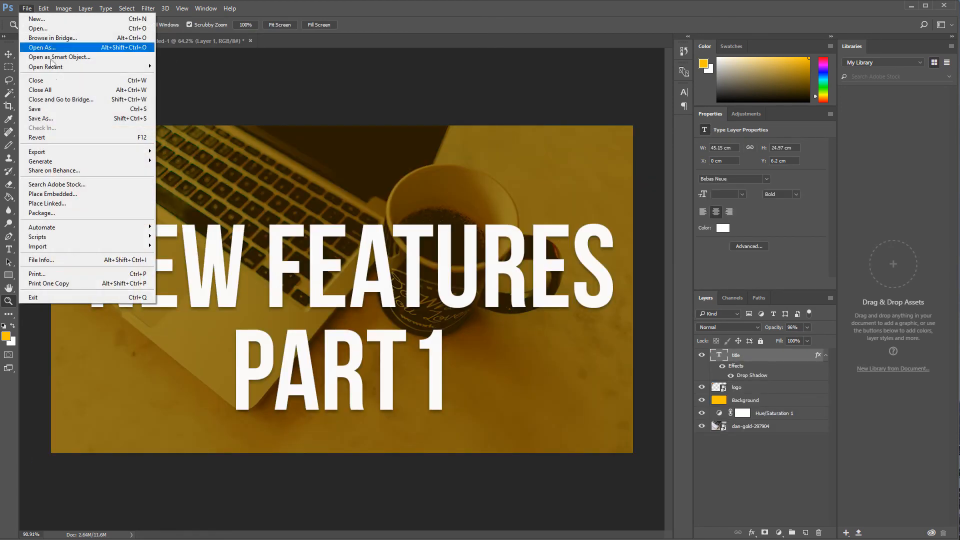
click(61, 117)
click(115, 321)
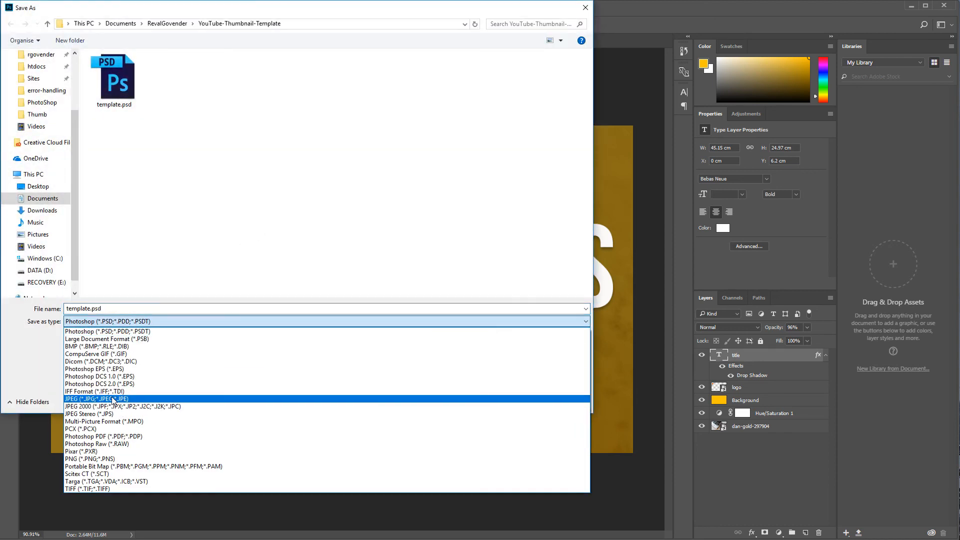
click(112, 399)
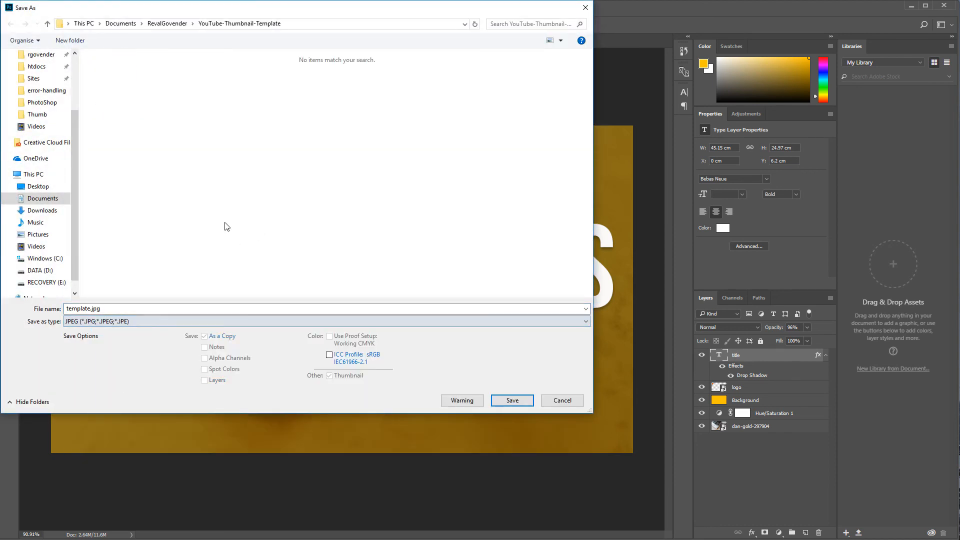
click(511, 400)
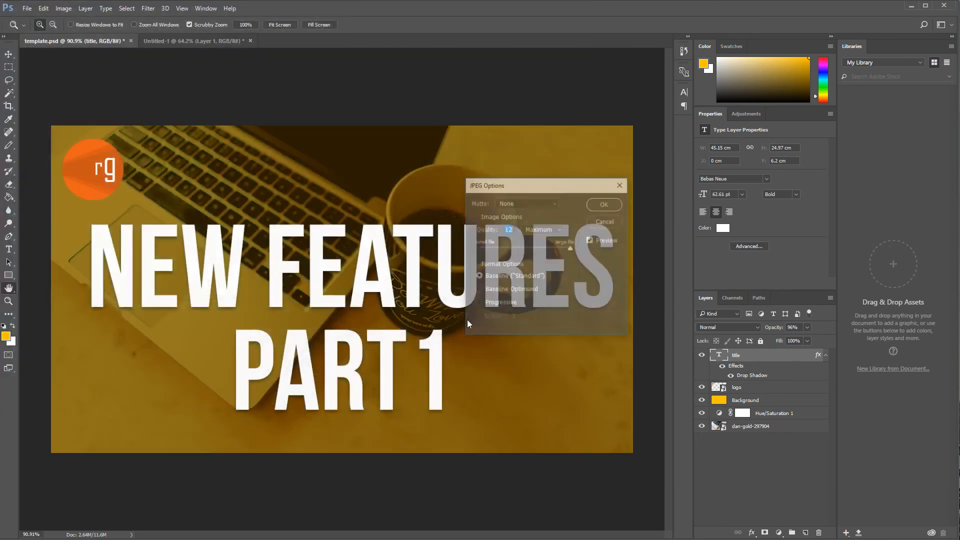
click(616, 206)
Step: Save the thumbnail as a JPEG copy named temp in the Downloads folder at quality 12 Maximum
click(215, 43)
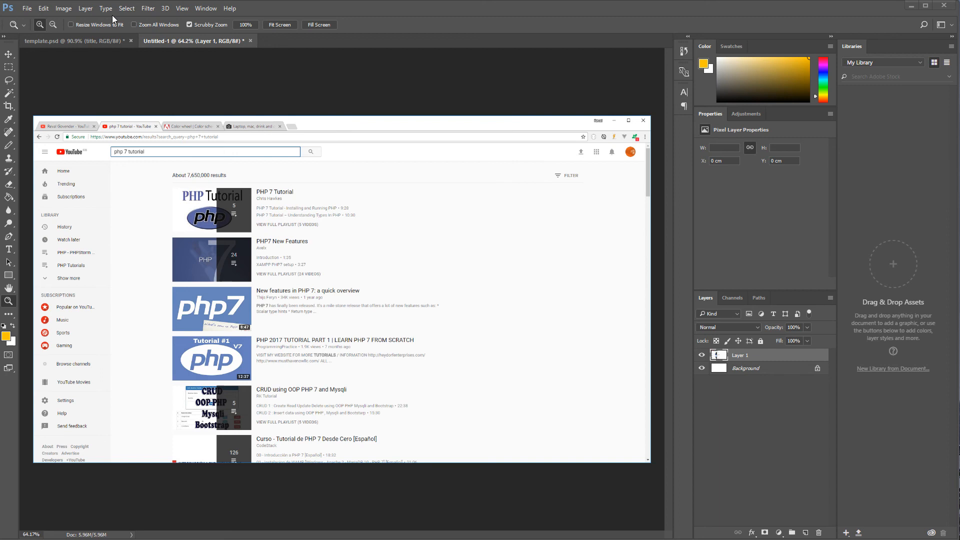
click(64, 42)
click(27, 8)
click(60, 118)
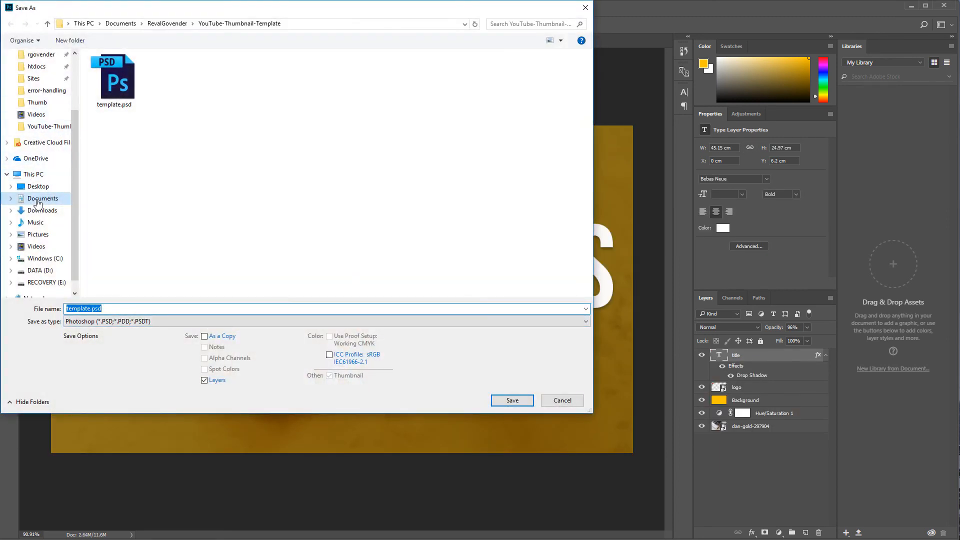
click(38, 215)
click(360, 321)
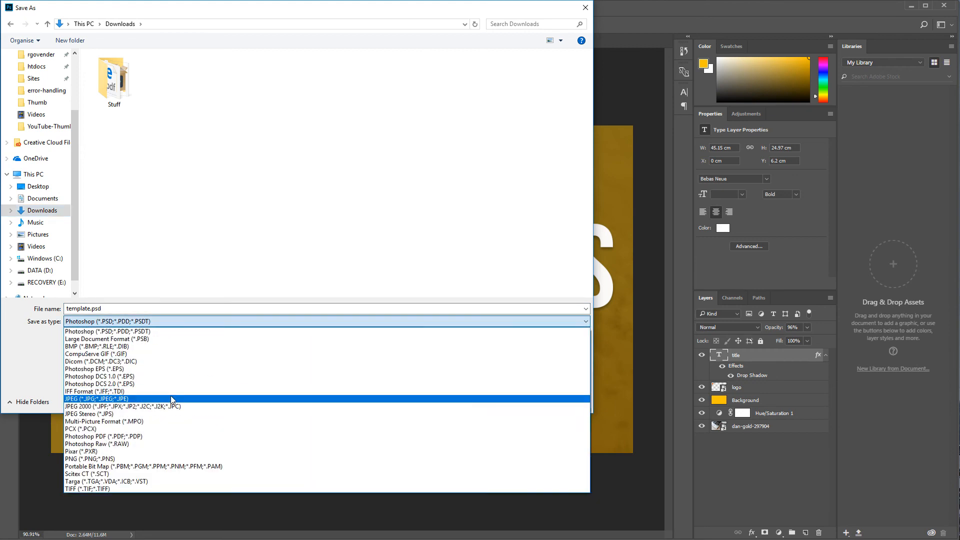
click(165, 399)
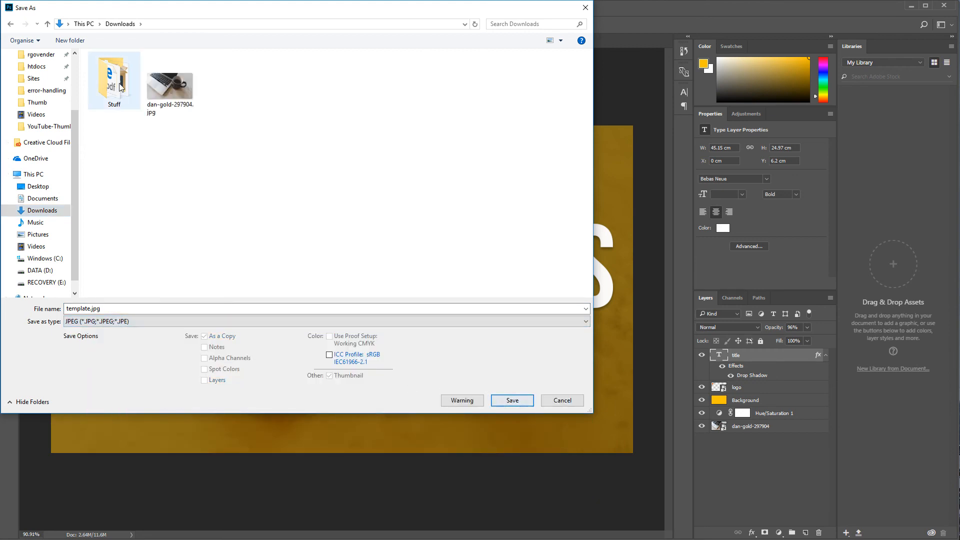
click(181, 95)
double_click(466, 308)
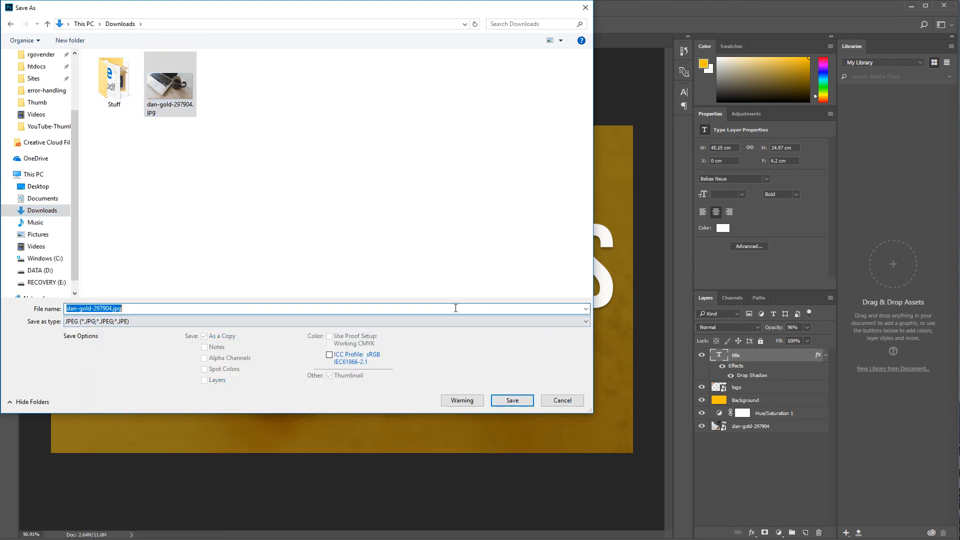
text(template)
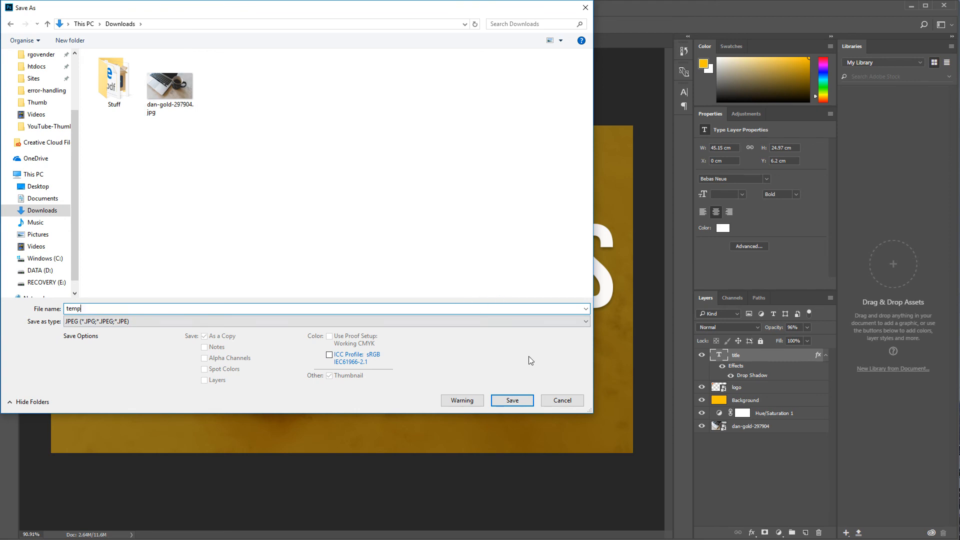
click(512, 401)
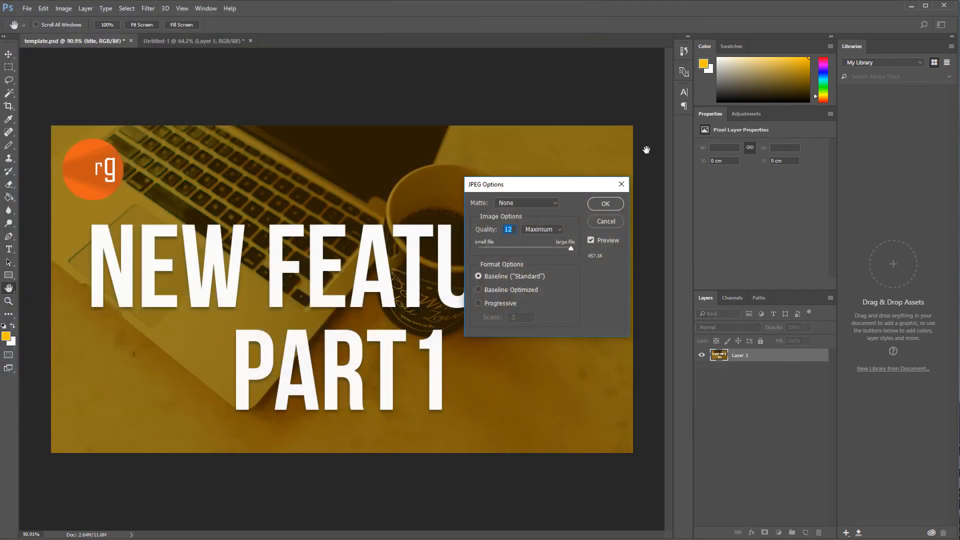
click(597, 204)
Step: Place temp.jpg into the screenshot document and scale it to cover the third video's thumbnail in the search results
click(161, 39)
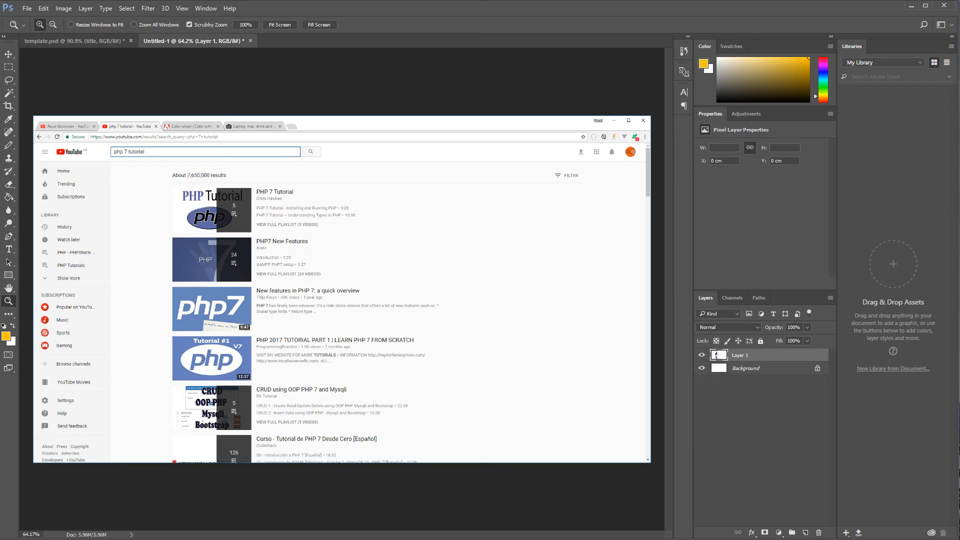
drag(180, 275, 185, 276)
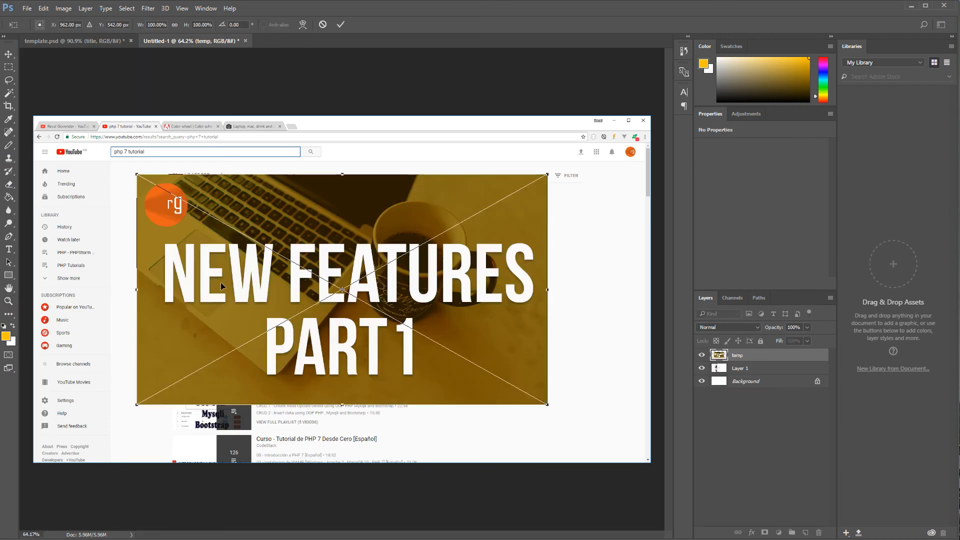
drag(548, 174, 253, 314)
scroll(213, 307, up, 6)
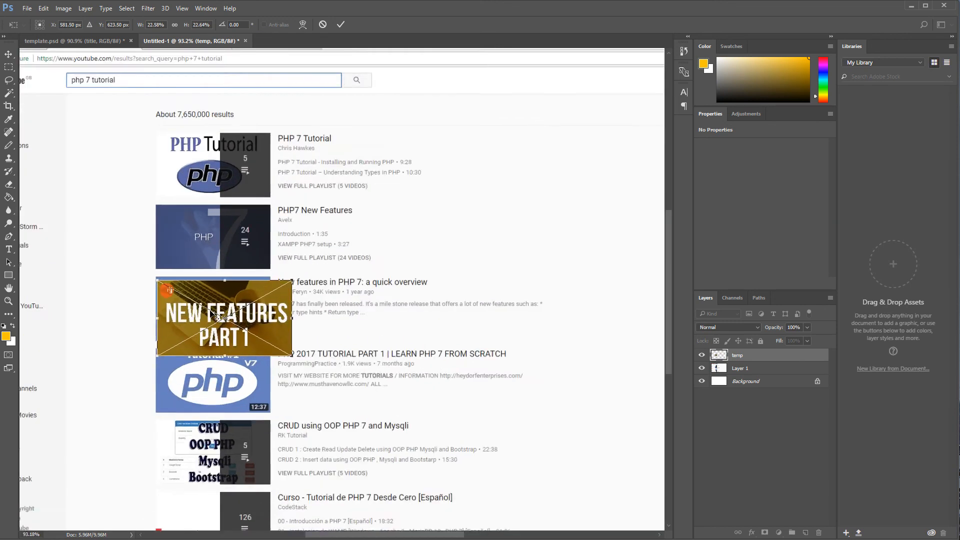
scroll(213, 307, up, 3)
drag(236, 301, 233, 292)
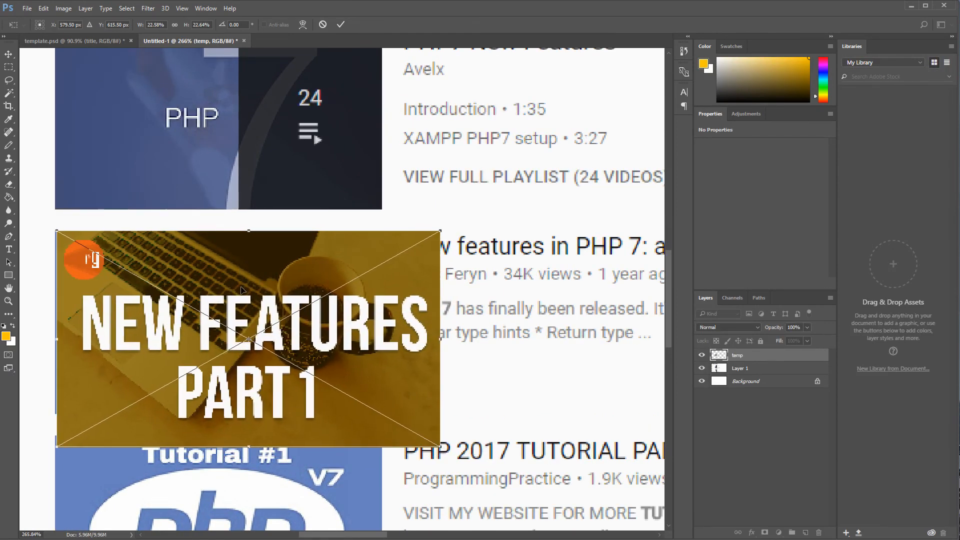
key(Left)
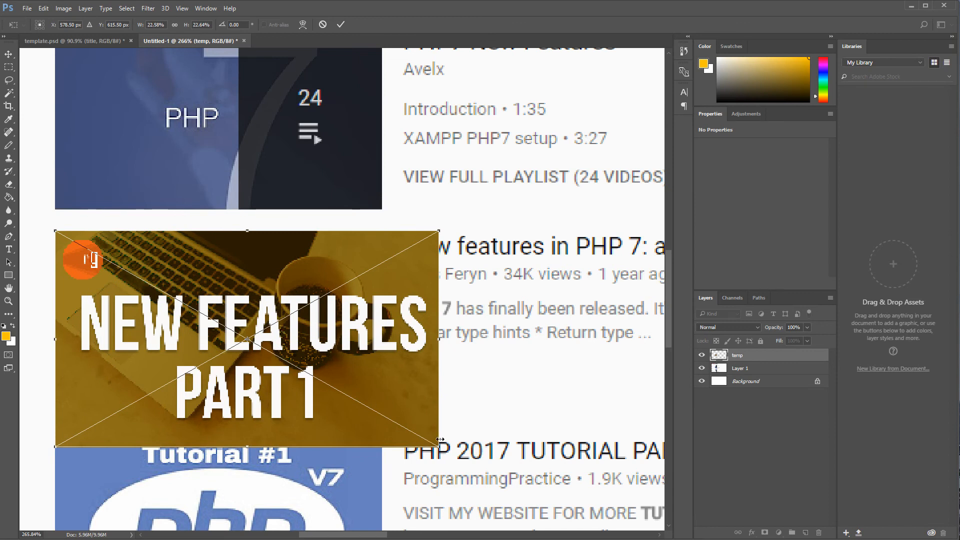
drag(439, 447, 378, 412)
key(Return)
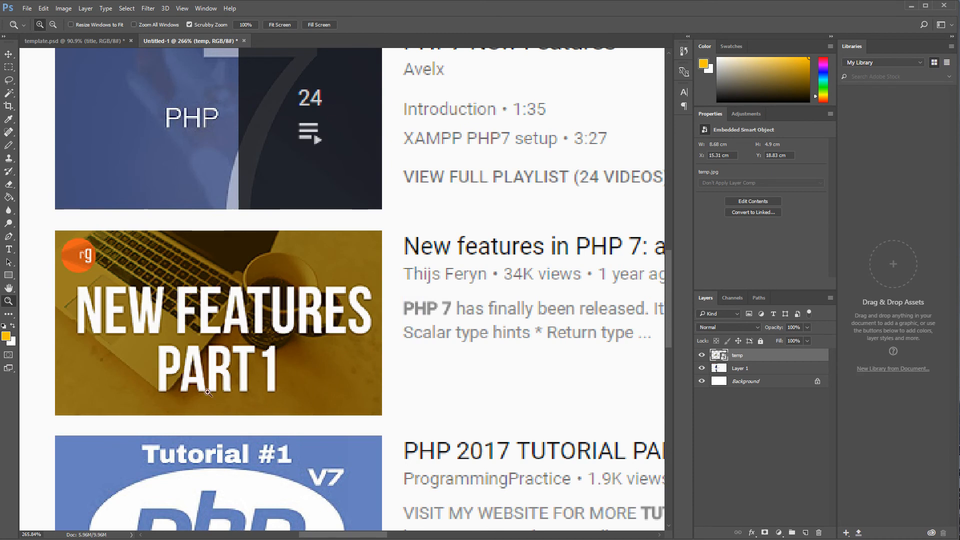
Step: View the mockup at 100% and scroll through the search results to judge the thumbnail
double_click(9, 302)
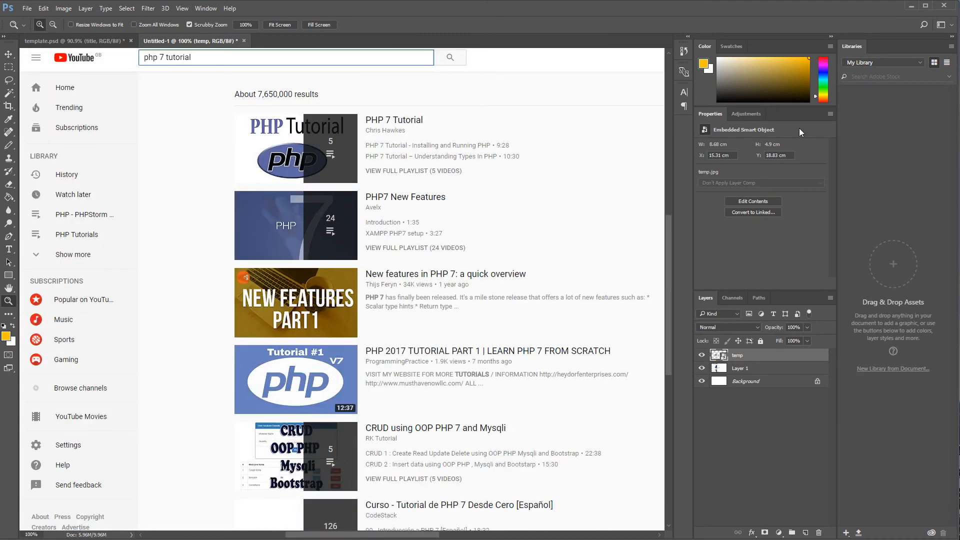
click(833, 41)
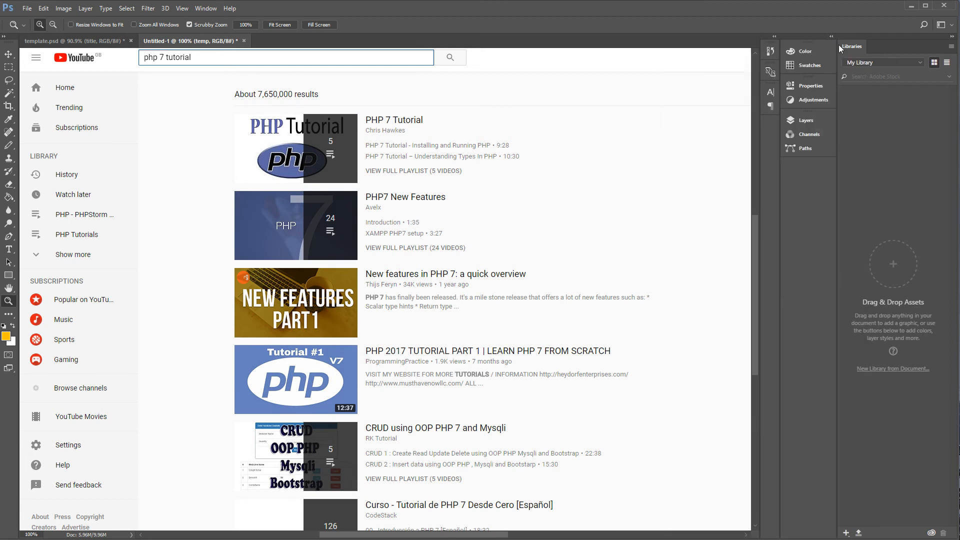
scroll(548, 252, up, 2)
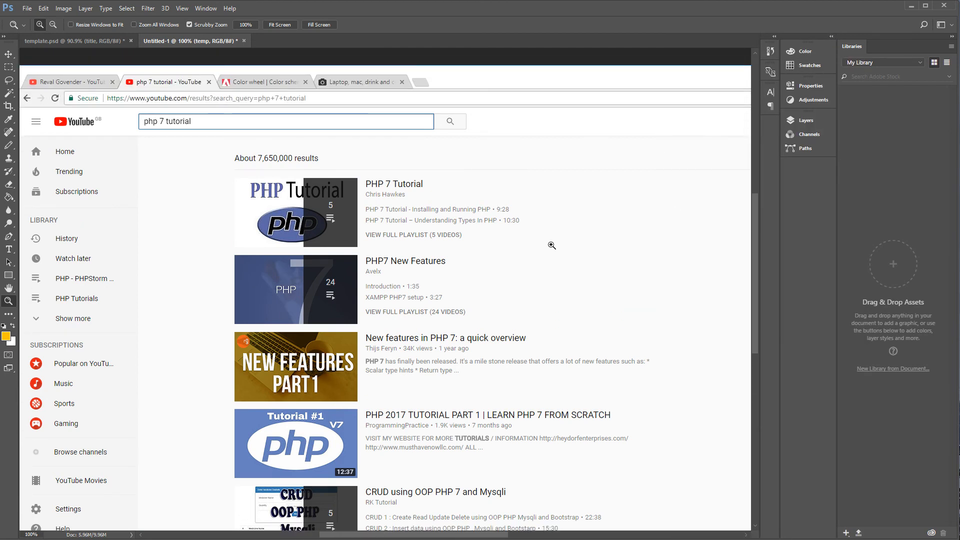
scroll(553, 240, down, 3)
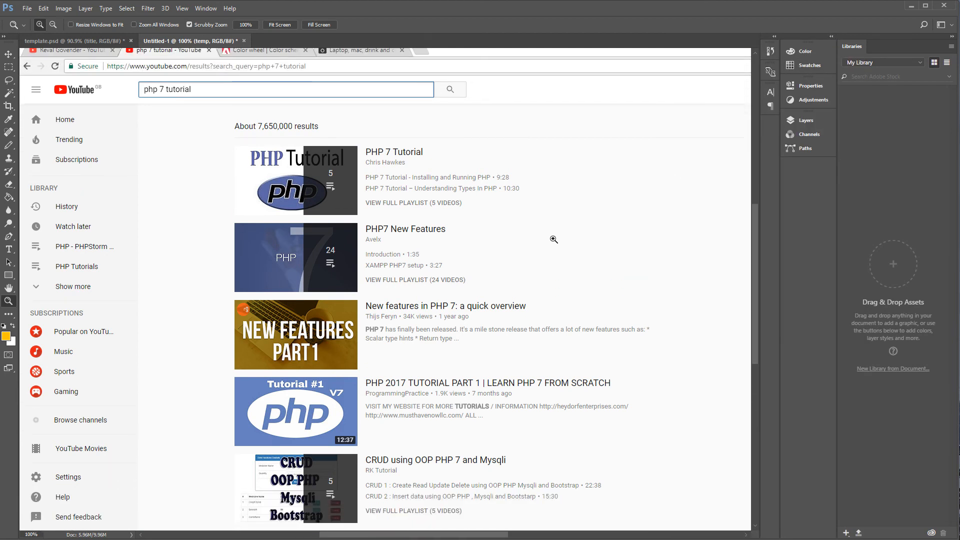
scroll(554, 239, down, 1)
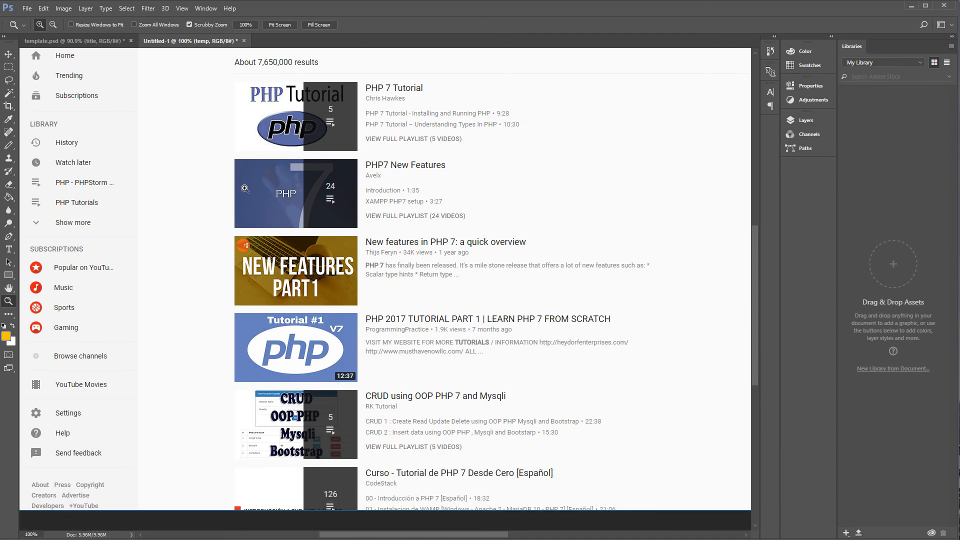
scroll(258, 191, up, 2)
scroll(258, 190, down, 1)
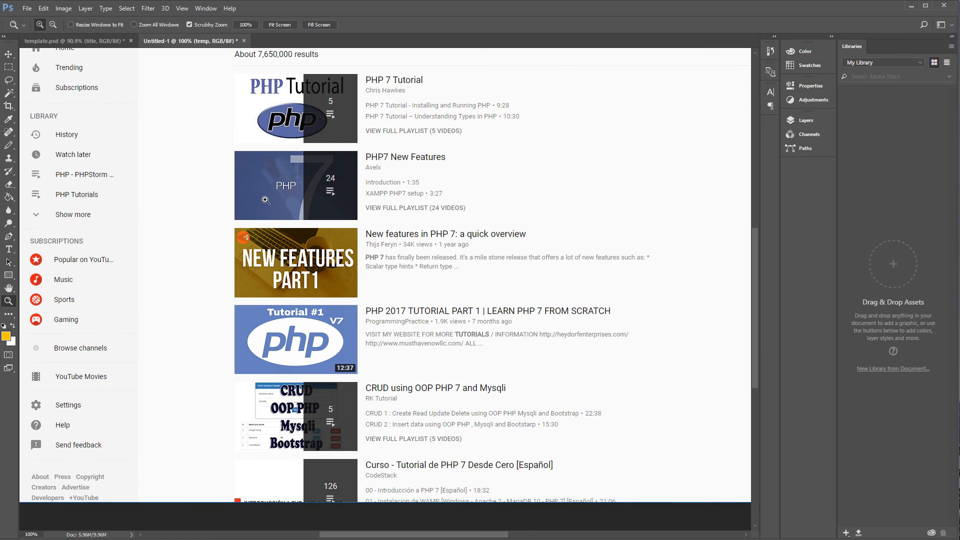
scroll(265, 208, down, 1)
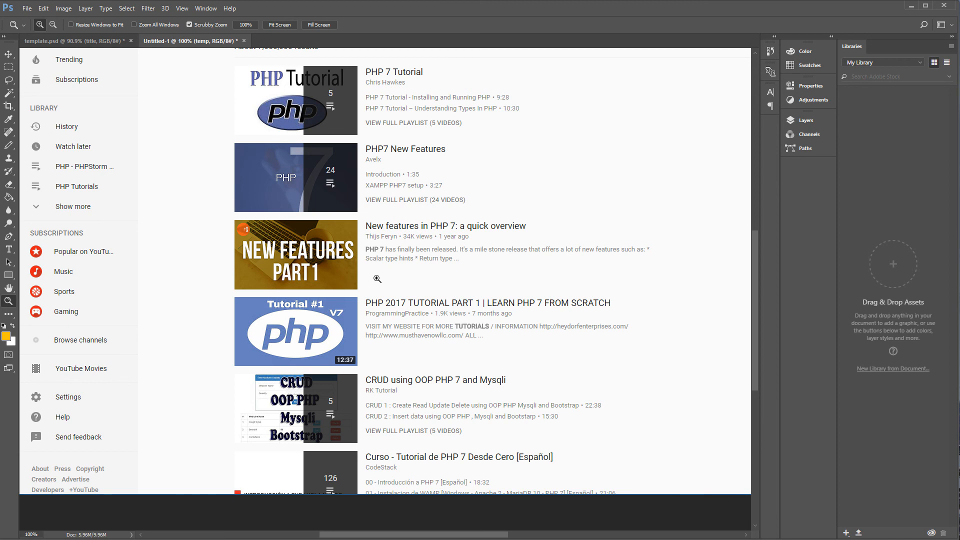
scroll(378, 278, up, 1)
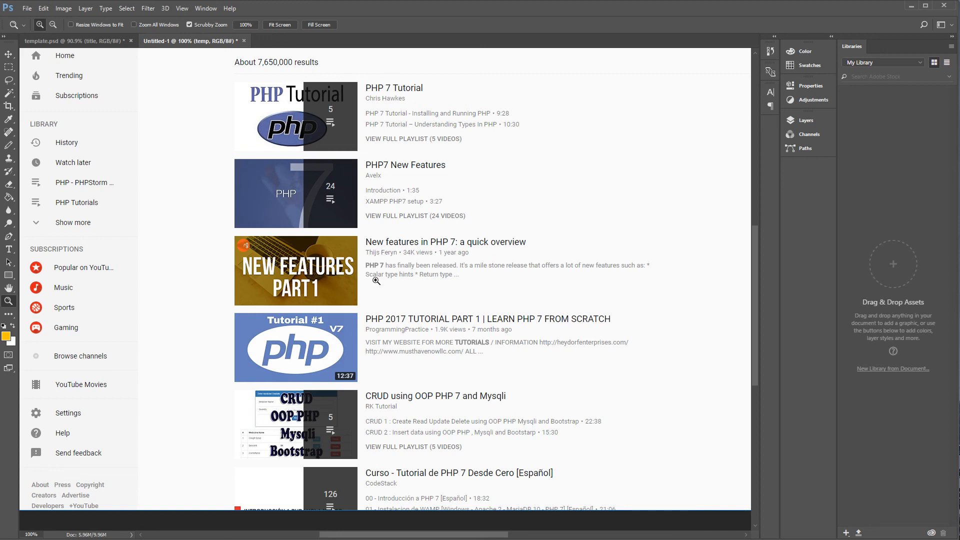
scroll(395, 281, down, 3)
scroll(404, 281, up, 3)
scroll(403, 281, up, 2)
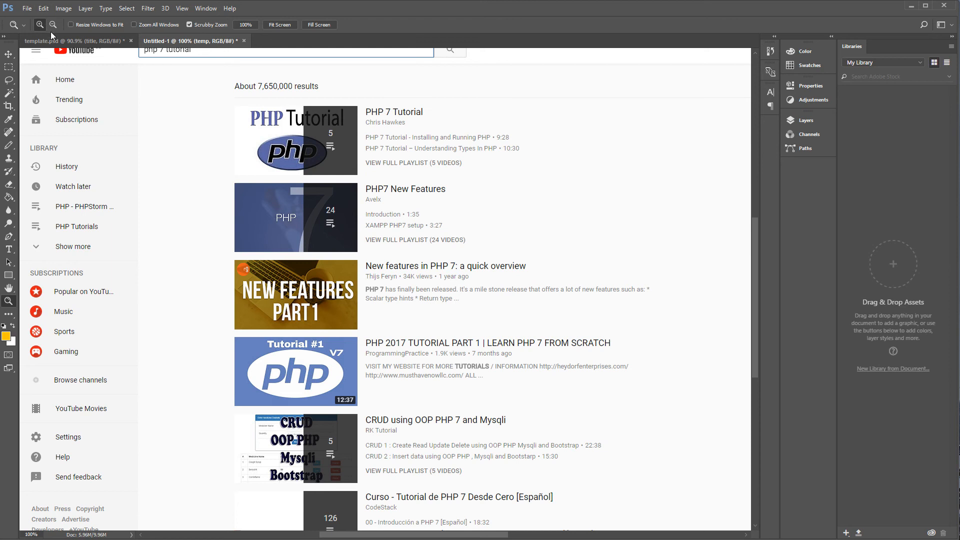
Step: Reduce the leading between the title's two lines to 188.84 pt
click(53, 40)
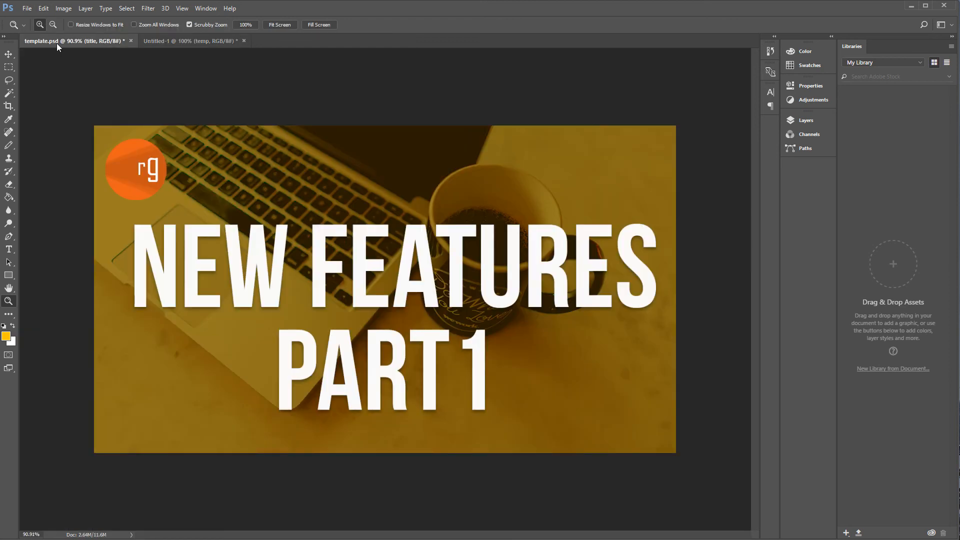
click(9, 249)
click(491, 356)
double_click(491, 356)
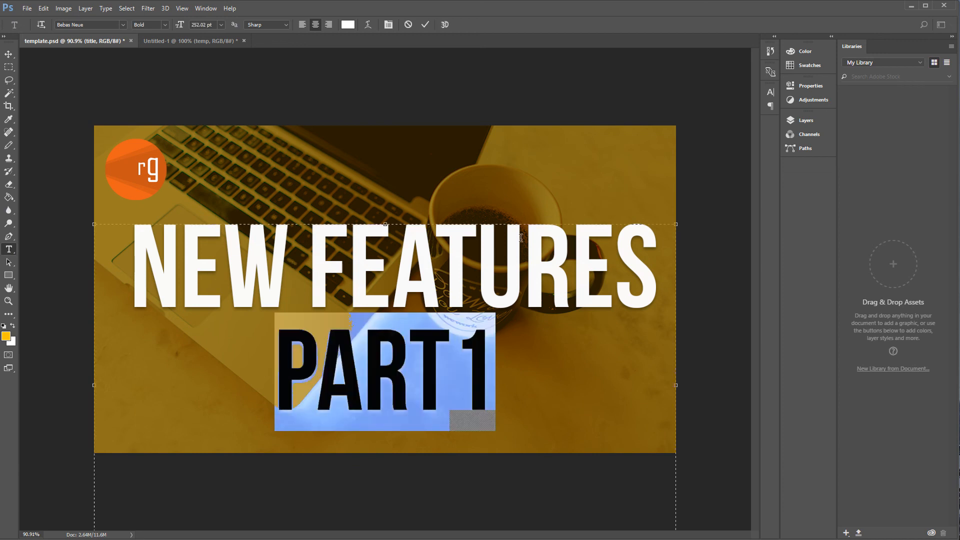
click(772, 98)
drag(657, 118, 639, 120)
drag(479, 364, 140, 248)
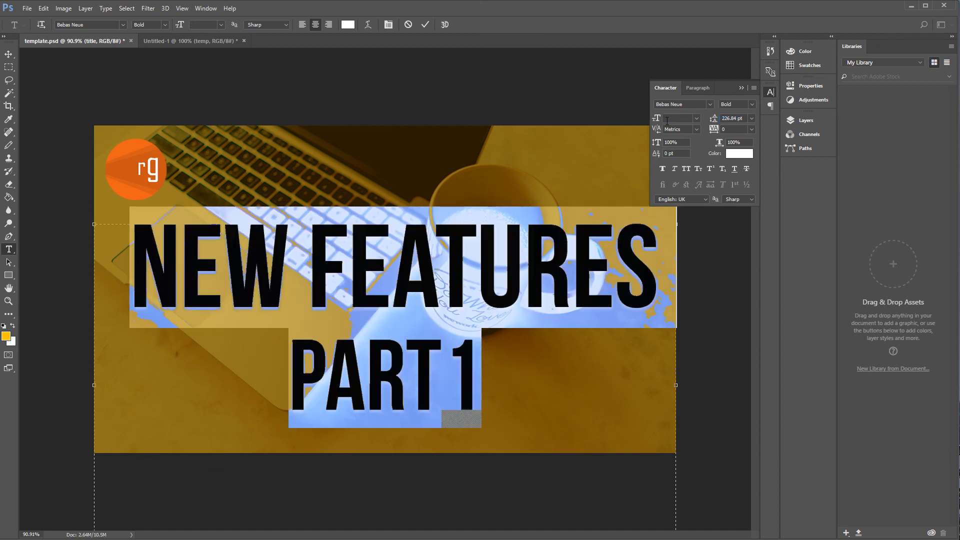
drag(714, 122, 710, 122)
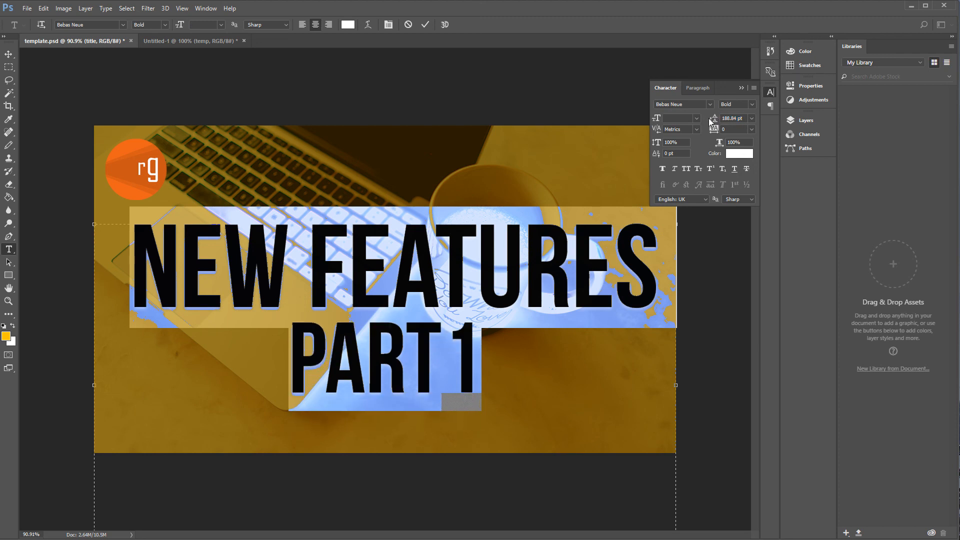
click(9, 53)
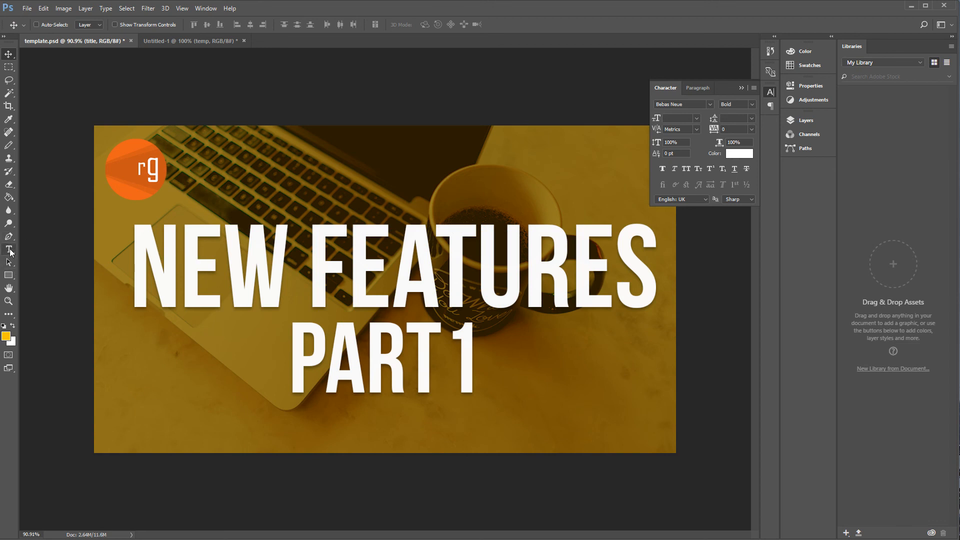
Step: Delete the stray character before NEW FEATURES in the title text
click(9, 249)
click(222, 265)
click(125, 260)
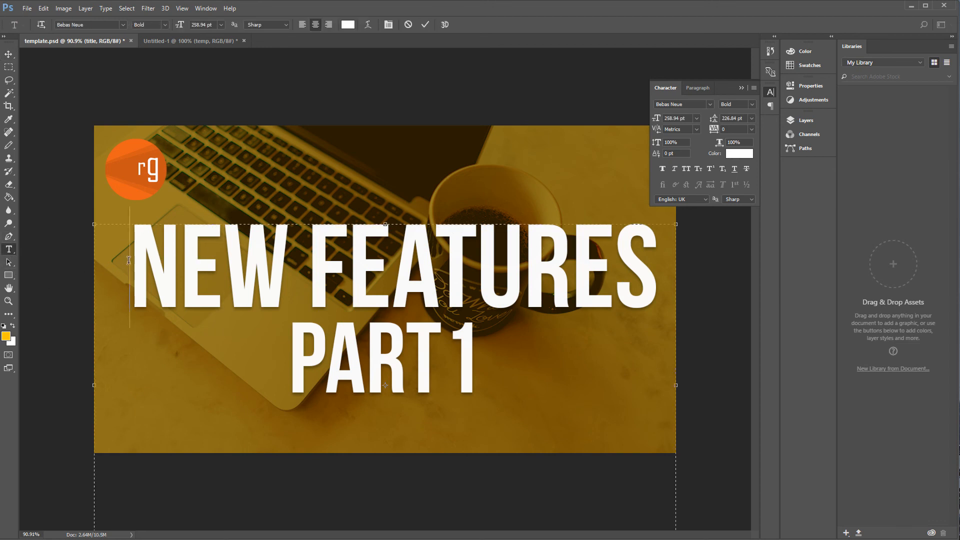
key(BackSpace)
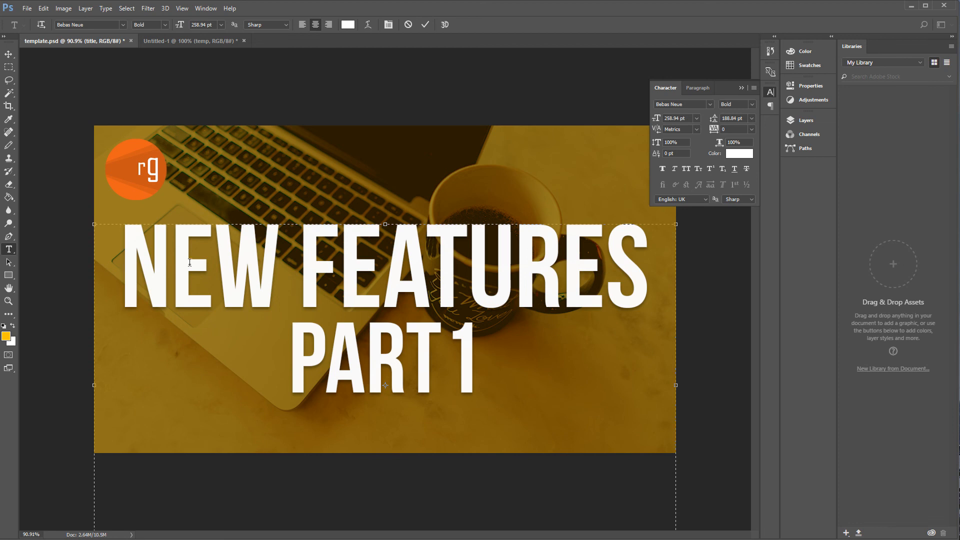
click(8, 53)
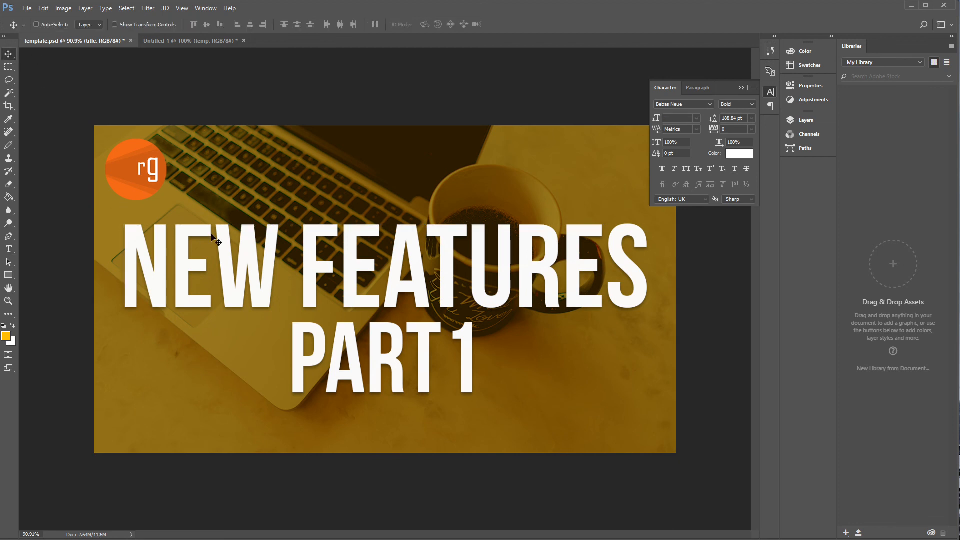
Step: Hide the dan-gold-297904 photo layer so only the yellow background shows behind the logo and title
click(770, 94)
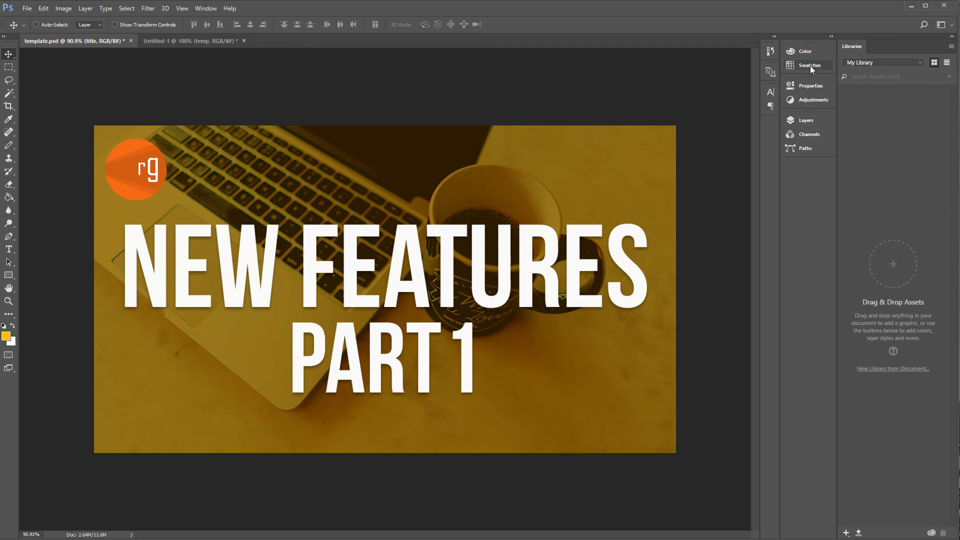
click(829, 37)
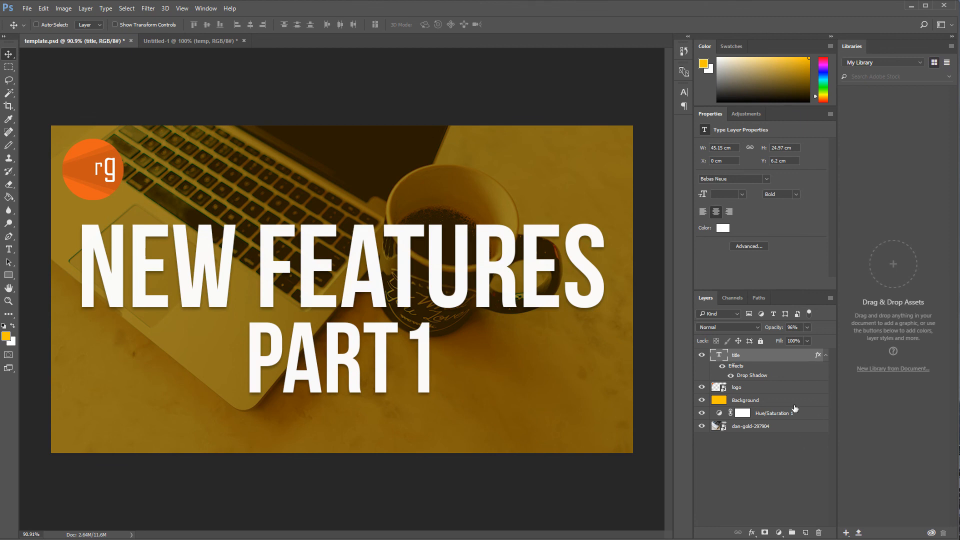
click(725, 431)
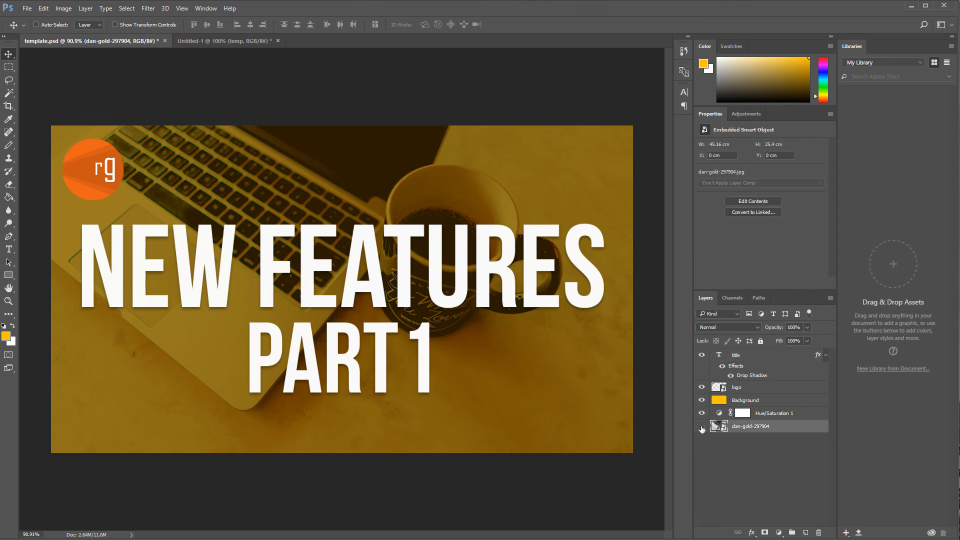
click(702, 426)
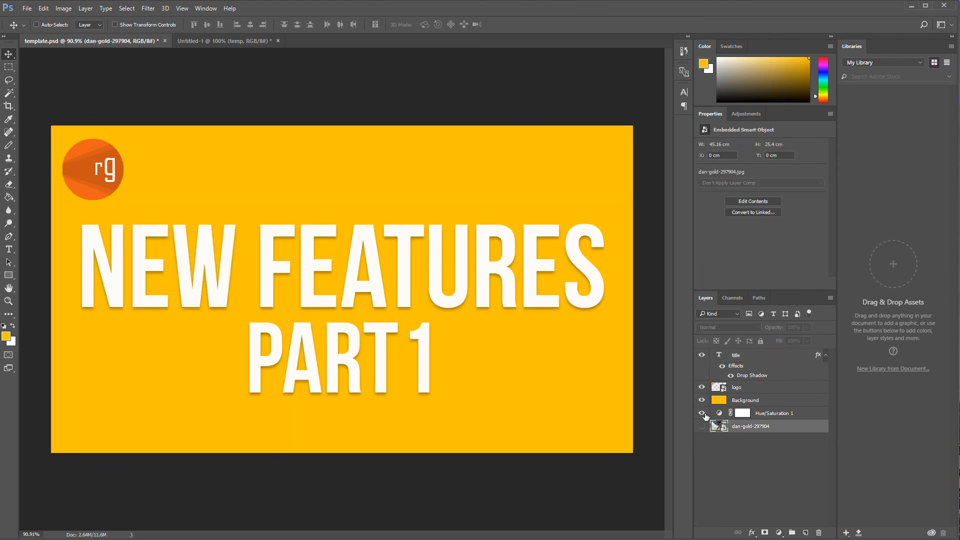
Step: Save a JPEG copy of the template over temp.jpg in the Downloads folder, replacing the existing file
click(27, 8)
click(50, 119)
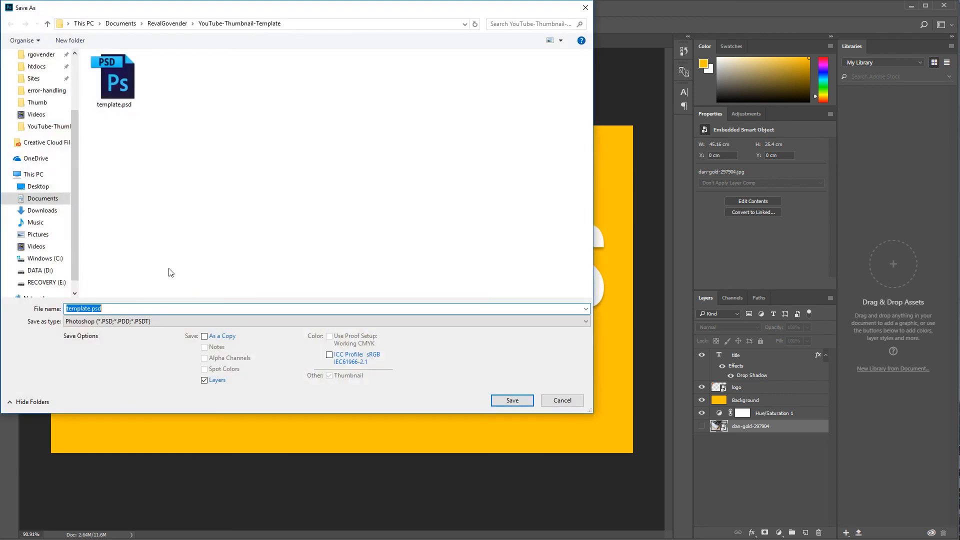
click(104, 321)
click(97, 399)
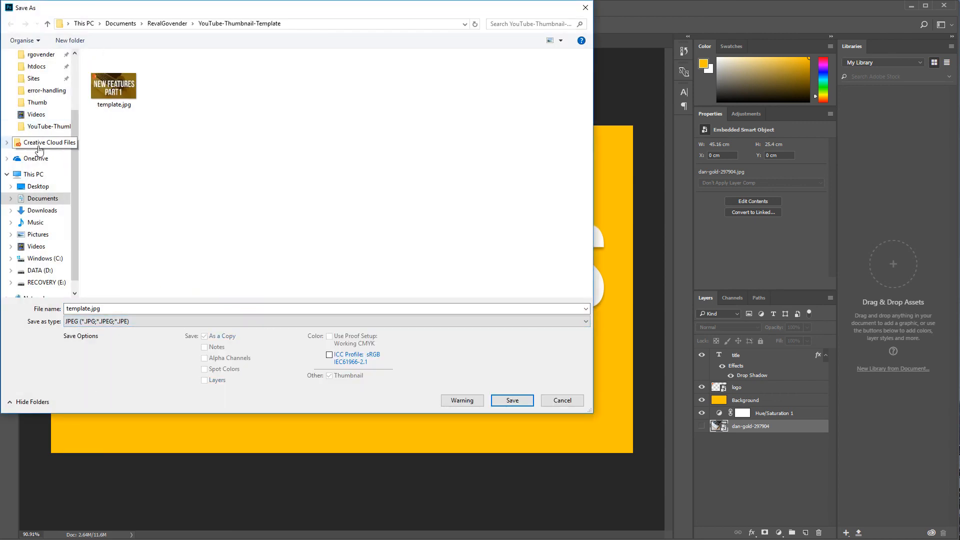
scroll(48, 140, up, 2)
click(42, 86)
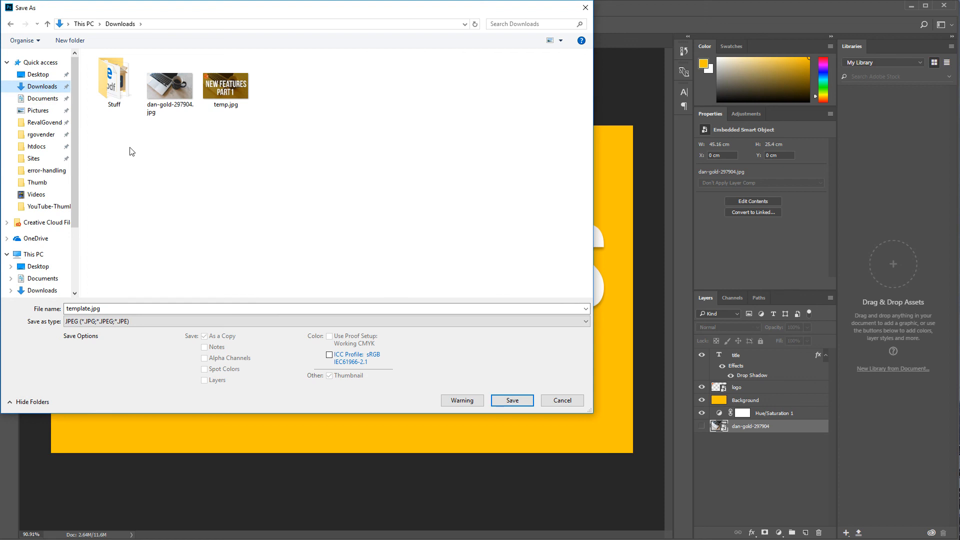
click(226, 86)
click(512, 400)
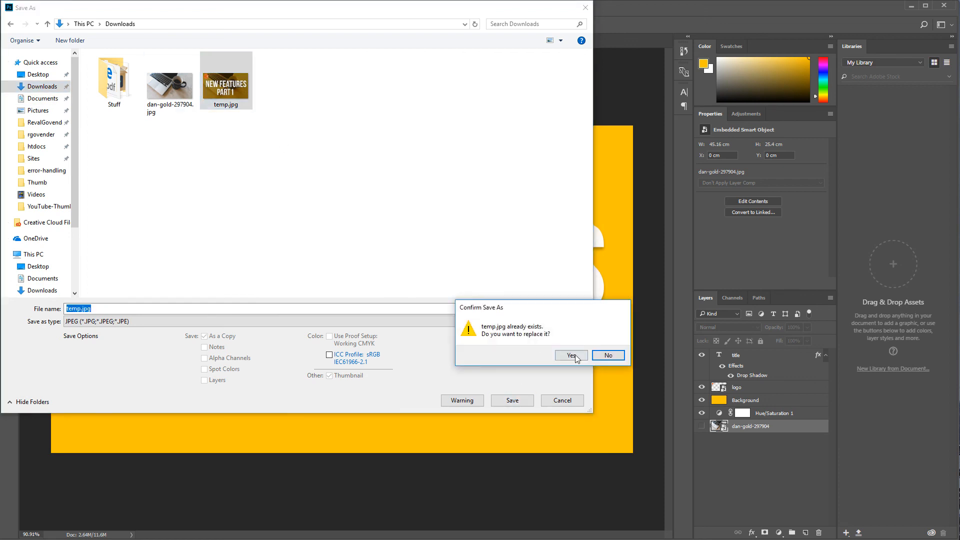
click(572, 355)
click(598, 202)
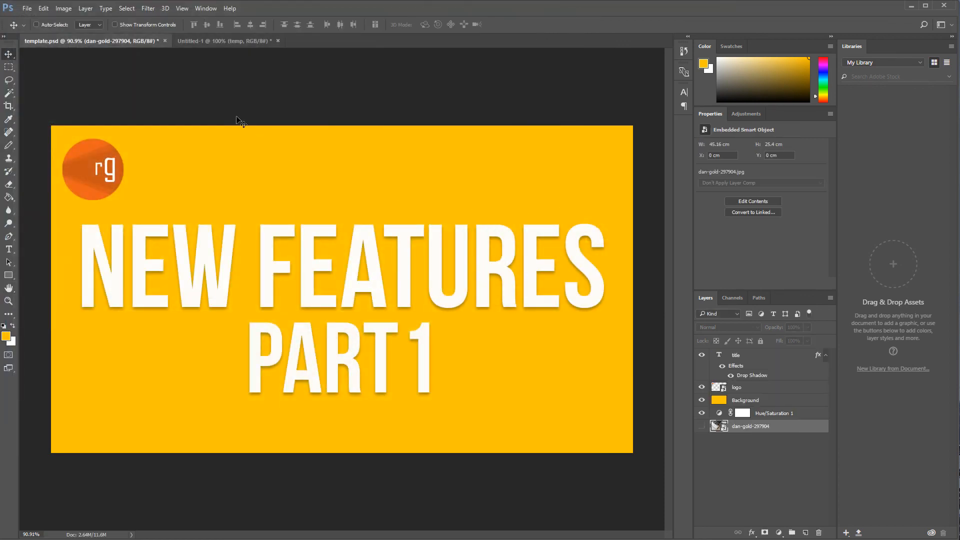
Step: In the mockup document, place the updated temp.jpg over the third search result's thumbnail and fit it to that slot
click(203, 40)
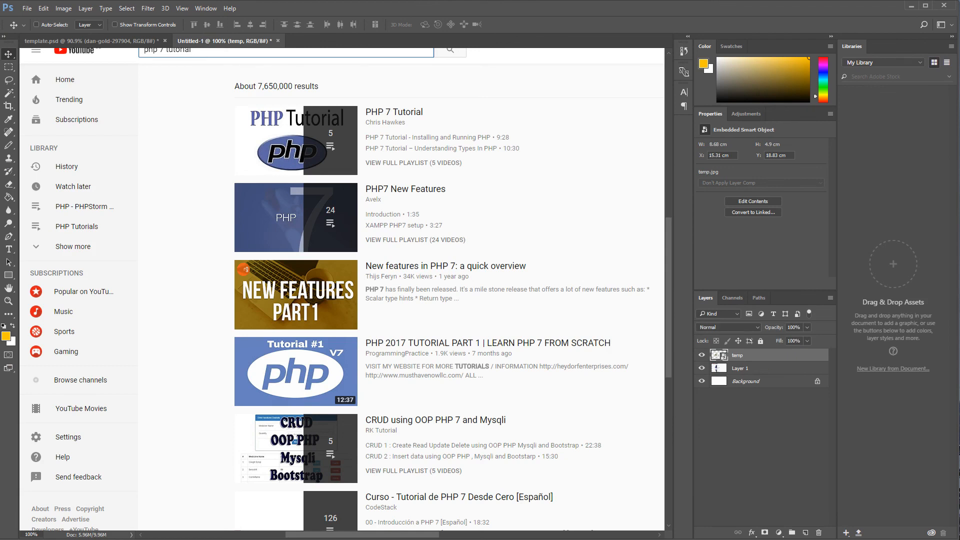
drag(0, 268, 276, 269)
drag(660, 107, 182, 383)
drag(154, 416, 395, 286)
drag(394, 347, 357, 327)
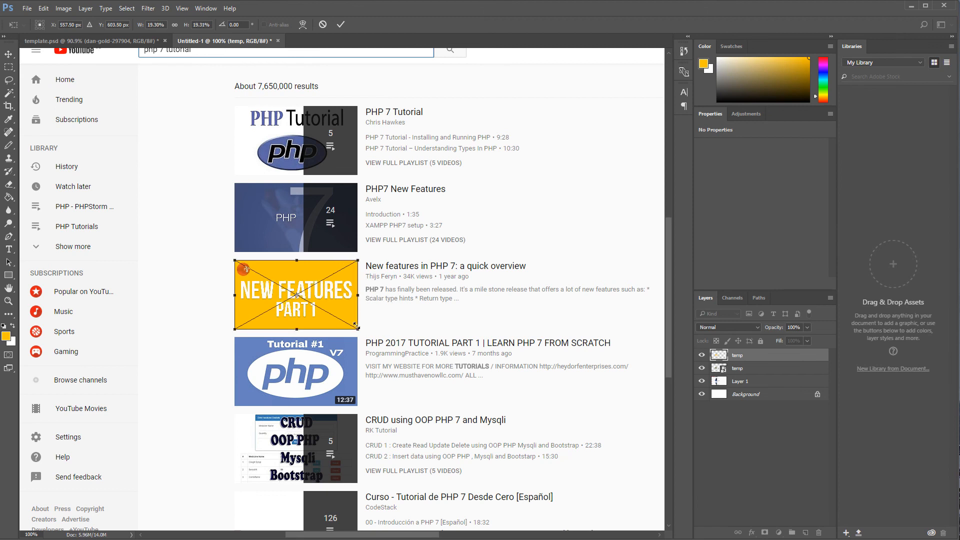
key(Return)
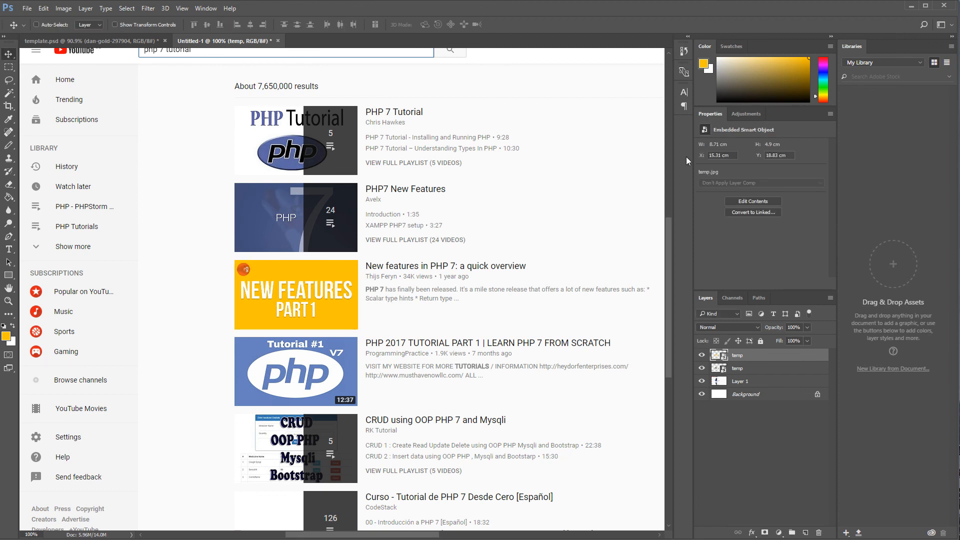
Step: Collapse the side panels and scroll through the mockup to judge the new yellow thumbnail among the results
click(831, 37)
scroll(561, 240, up, 3)
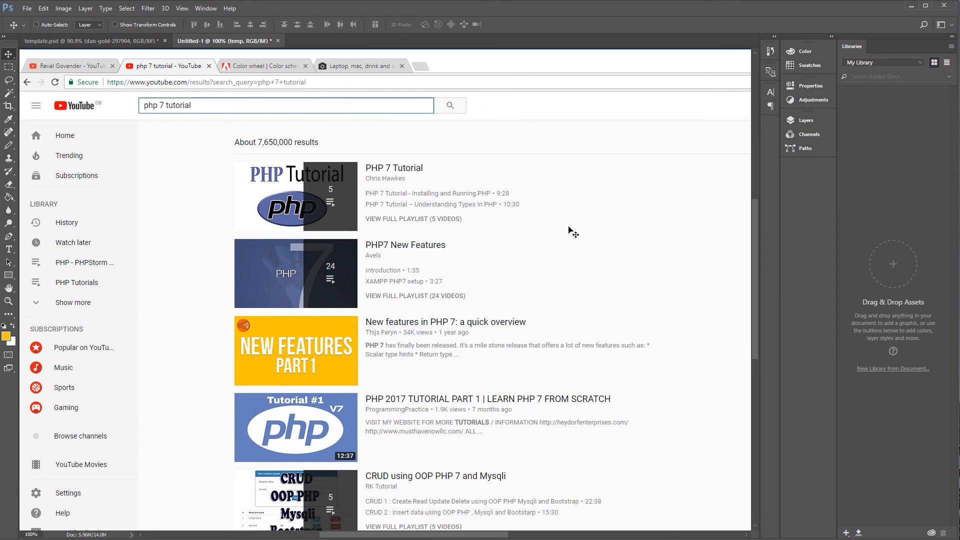
scroll(569, 227, down, 5)
scroll(579, 224, up, 2)
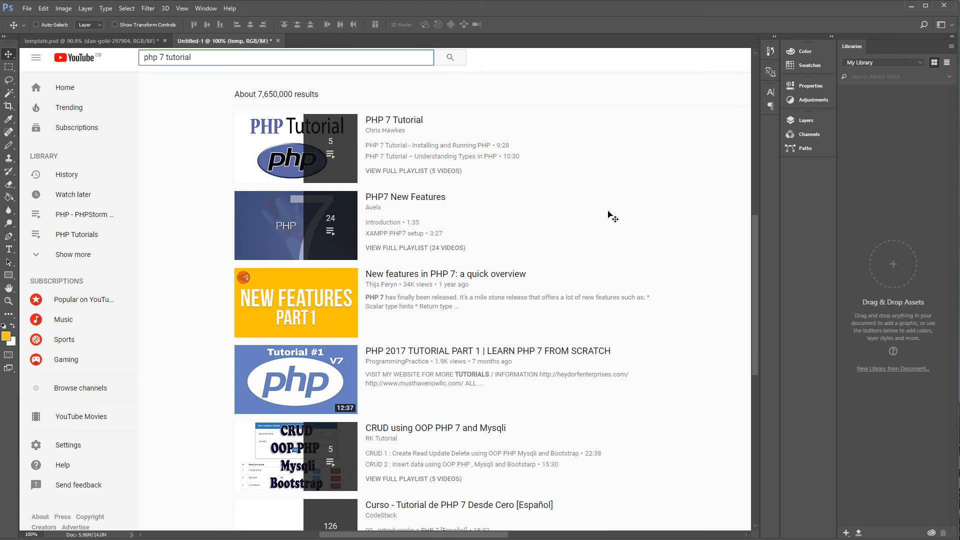
click(774, 37)
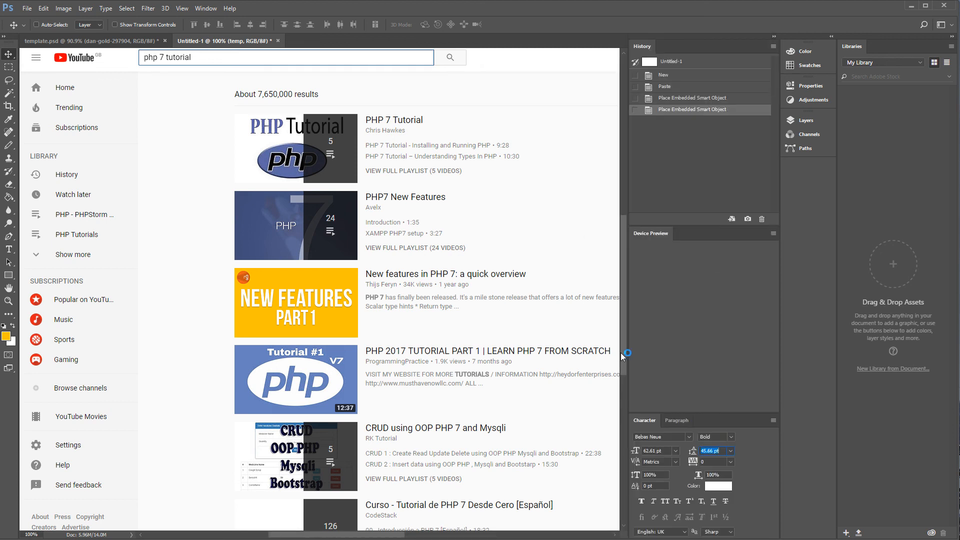
click(832, 37)
click(687, 37)
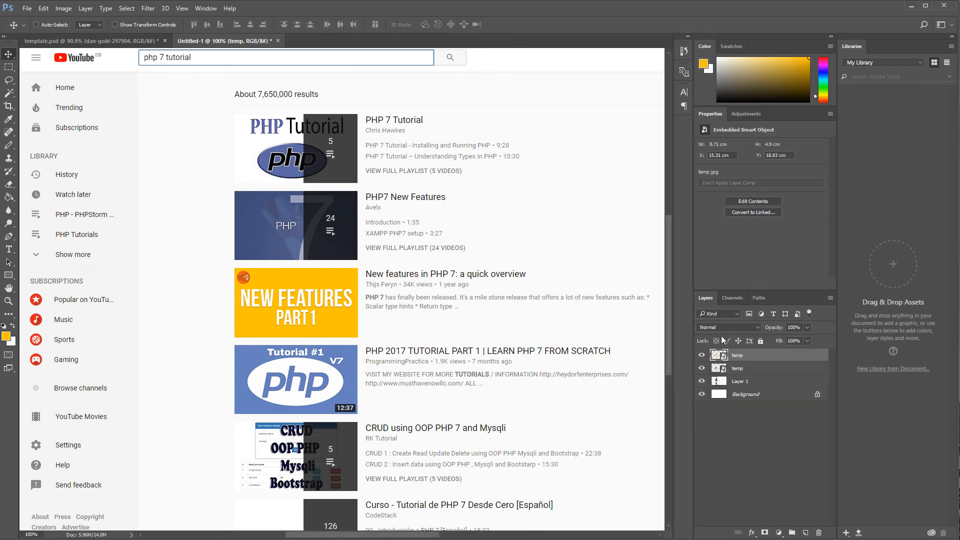
Step: Hide the newly placed temp layer to compare with the earlier photo thumbnail, then scroll the mockup to view it
click(703, 355)
click(704, 356)
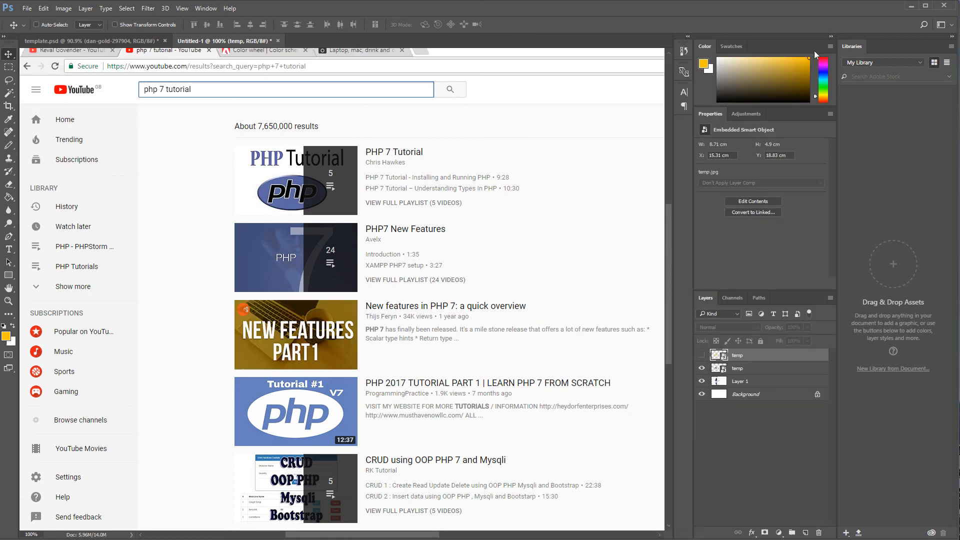
click(832, 37)
scroll(413, 311, down, 3)
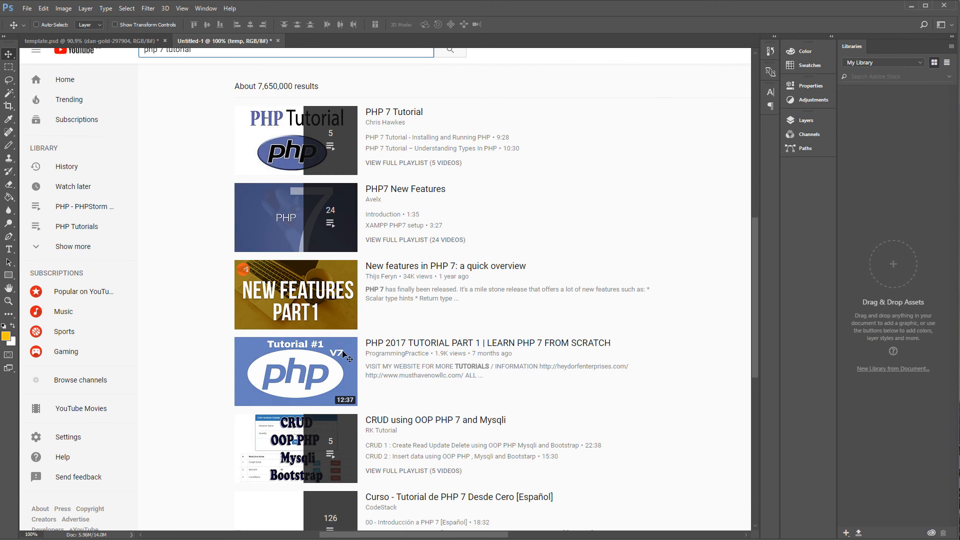